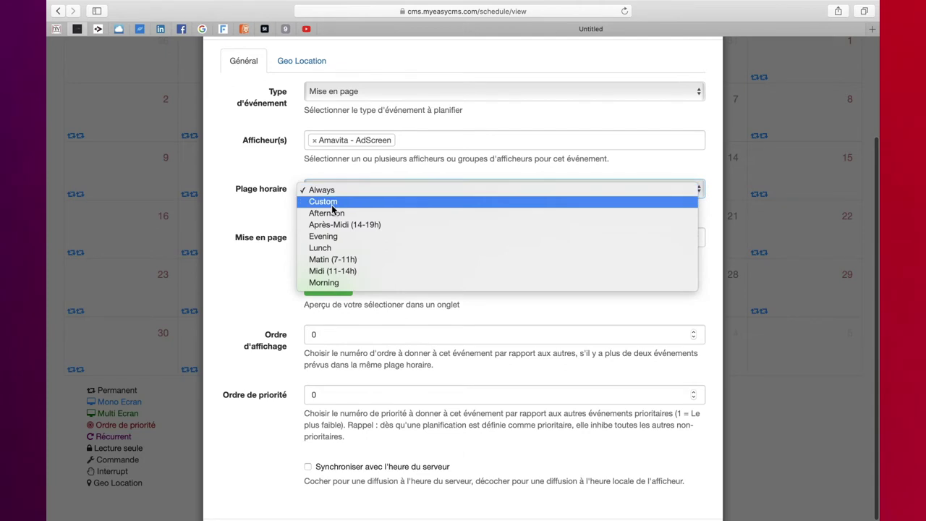
- Set the event's time range to Custom and its start to 2020-08-26 at 00:00
{"action": "left_click", "coordinate": [331, 205]}
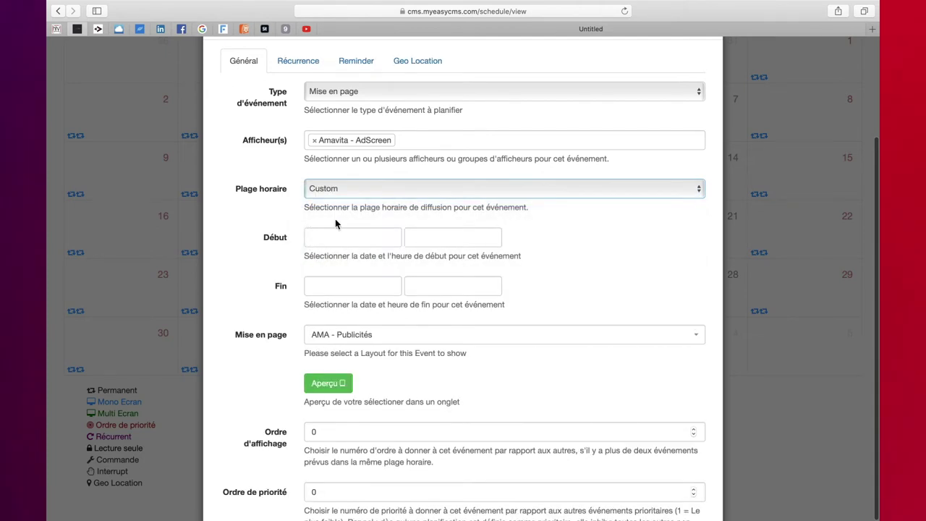
{"action": "left_click", "coordinate": [337, 231]}
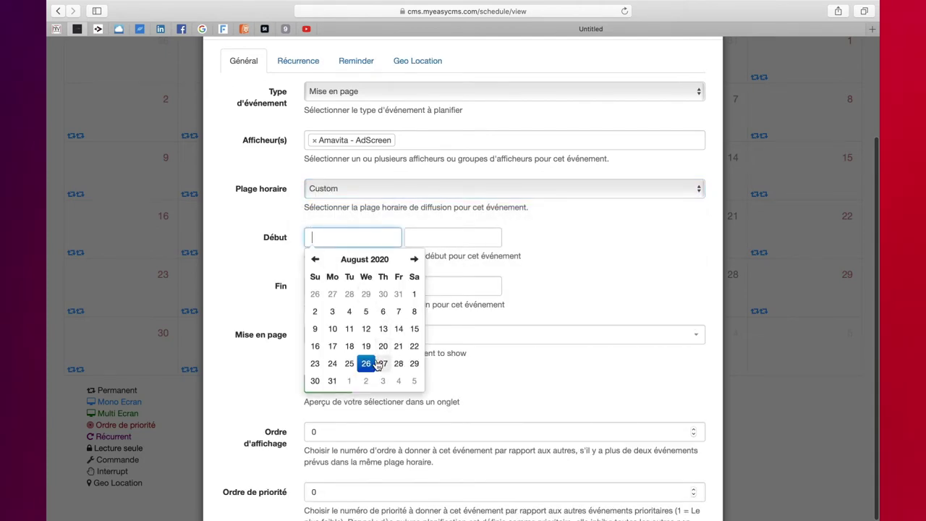
{"action": "left_click", "coordinate": [373, 365]}
{"action": "left_click", "coordinate": [434, 239]}
{"action": "left_click", "coordinate": [432, 254]}
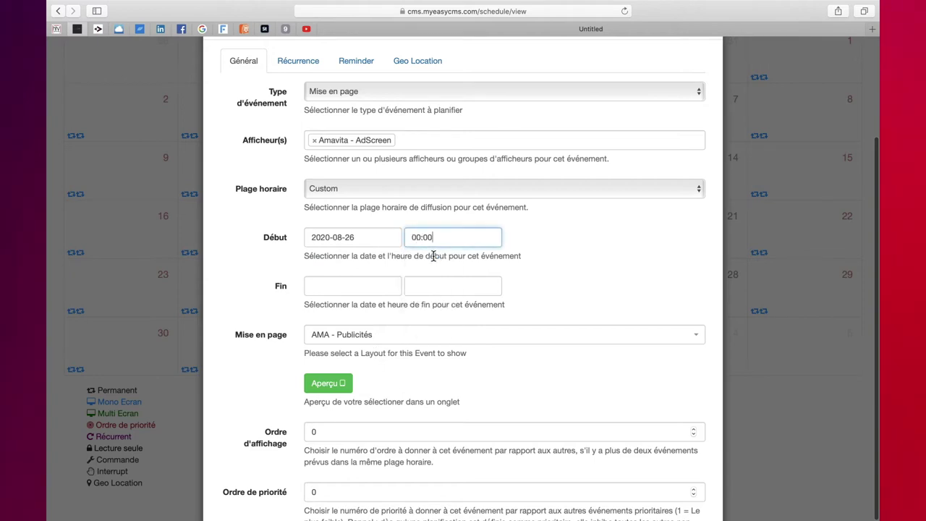
- Set the event's end to 2020-09-05 at 00:00 and save the event
{"action": "left_click", "coordinate": [360, 294]}
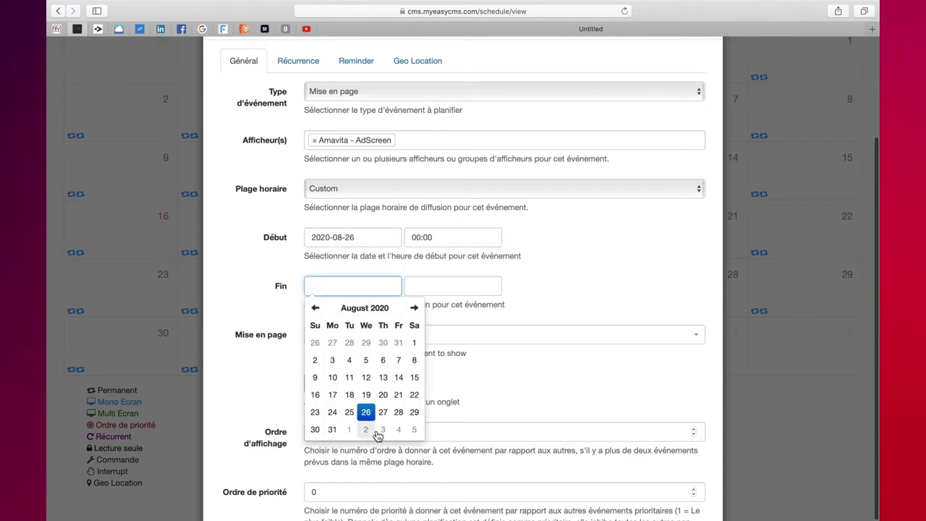
{"action": "left_click", "coordinate": [413, 430]}
{"action": "left_click", "coordinate": [434, 284]}
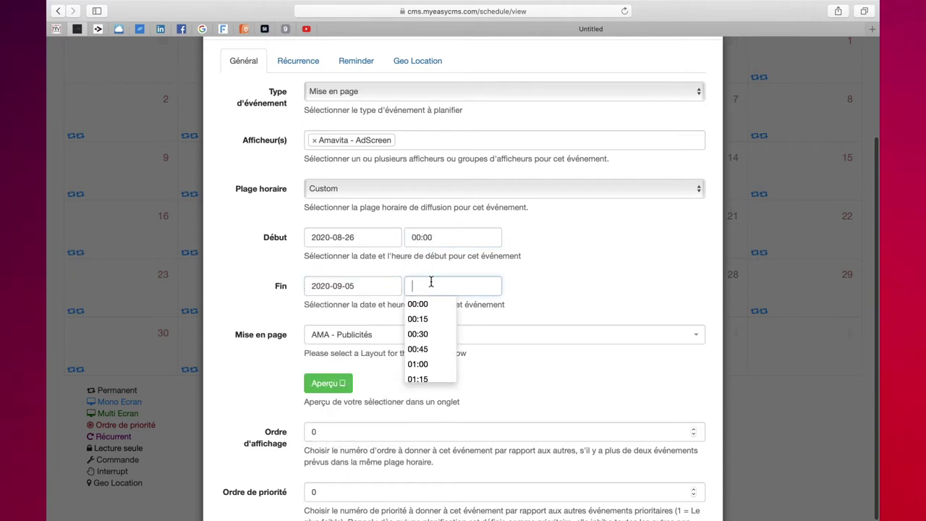
{"action": "left_click", "coordinate": [433, 304]}
{"action": "scroll", "coordinate": [438, 399], "scroll_direction": "down", "scroll_amount": 5}
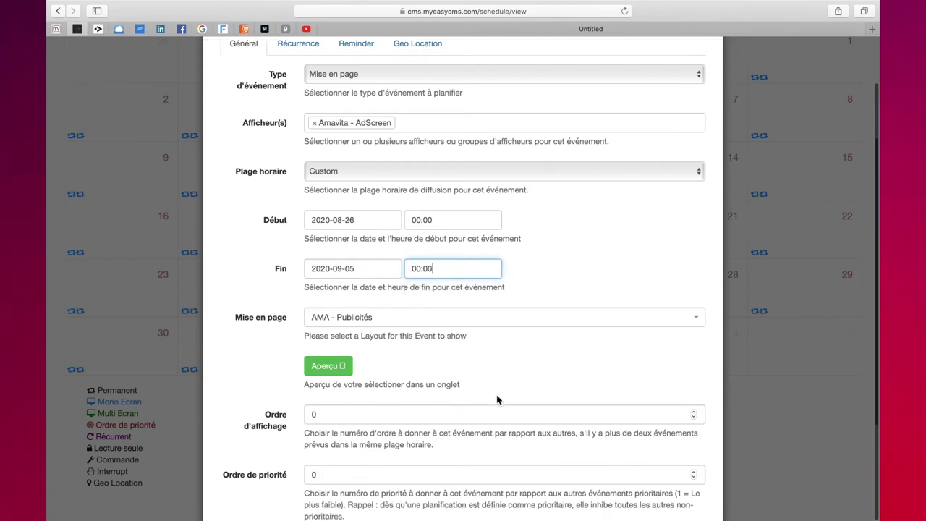
{"action": "left_click", "coordinate": [701, 486]}
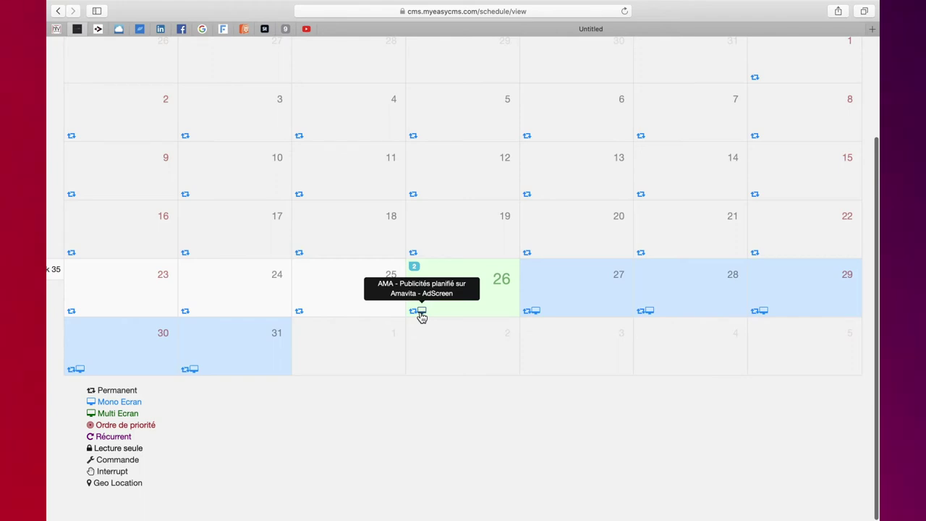
- Add the SunStore - Caisse 4:3 display to the AMA - Publicités event starting on August 26 and save the change
{"action": "left_click", "coordinate": [422, 312]}
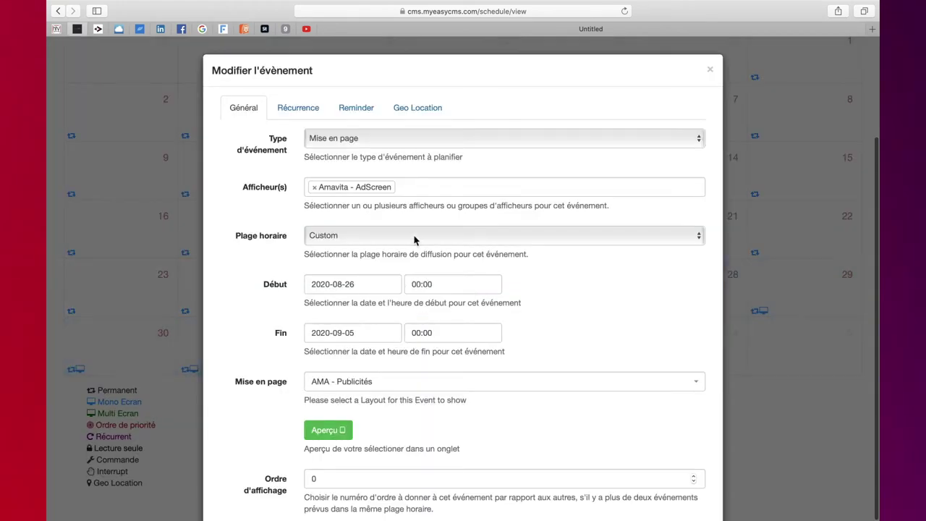
{"action": "left_click", "coordinate": [423, 188]}
{"action": "scroll", "coordinate": [376, 279], "scroll_direction": "down", "scroll_amount": 1}
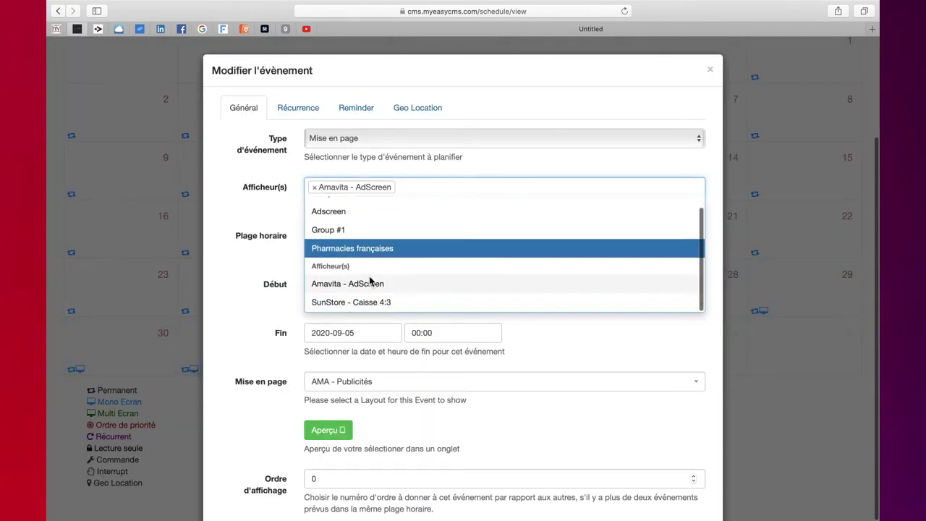
{"action": "left_click", "coordinate": [372, 303]}
{"action": "scroll", "coordinate": [505, 388], "scroll_direction": "down", "scroll_amount": 1}
{"action": "scroll", "coordinate": [505, 388], "scroll_direction": "down", "scroll_amount": 5}
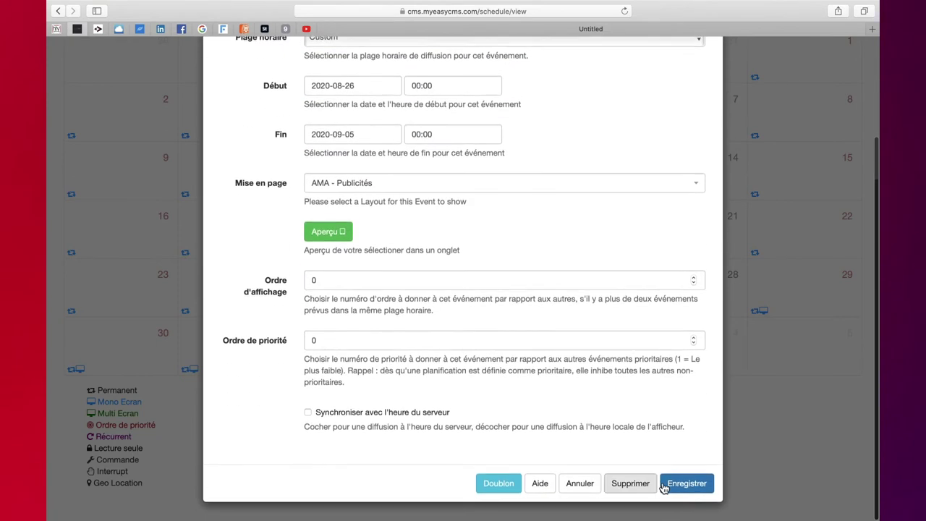
{"action": "left_click", "coordinate": [685, 486]}
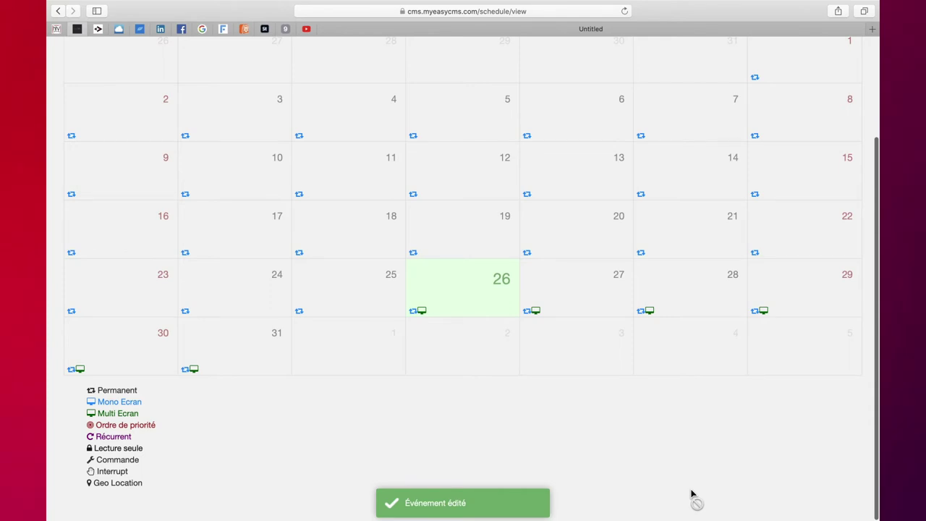
- Open the list of displays and check the status and last access date of SunStore - Caisse 4:3
{"action": "scroll", "coordinate": [690, 494], "scroll_direction": "up", "scroll_amount": 1}
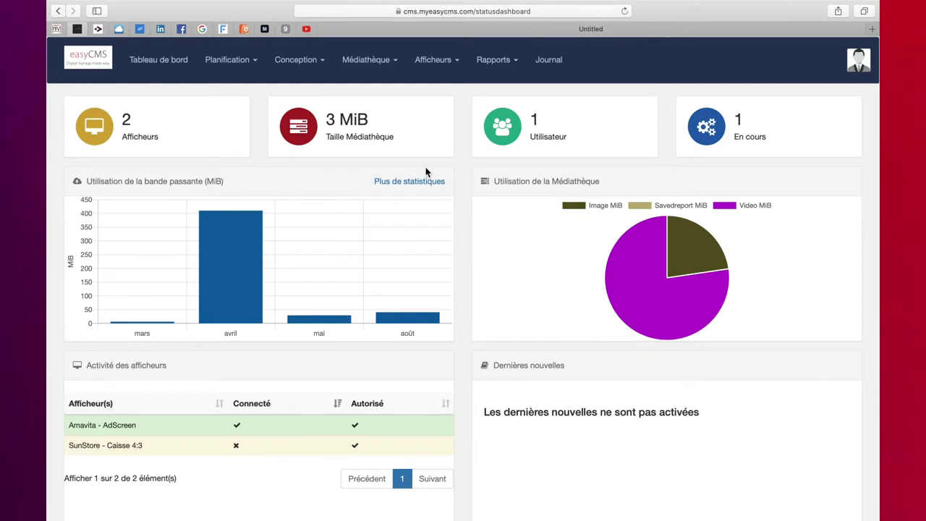
{"action": "left_click", "coordinate": [437, 61]}
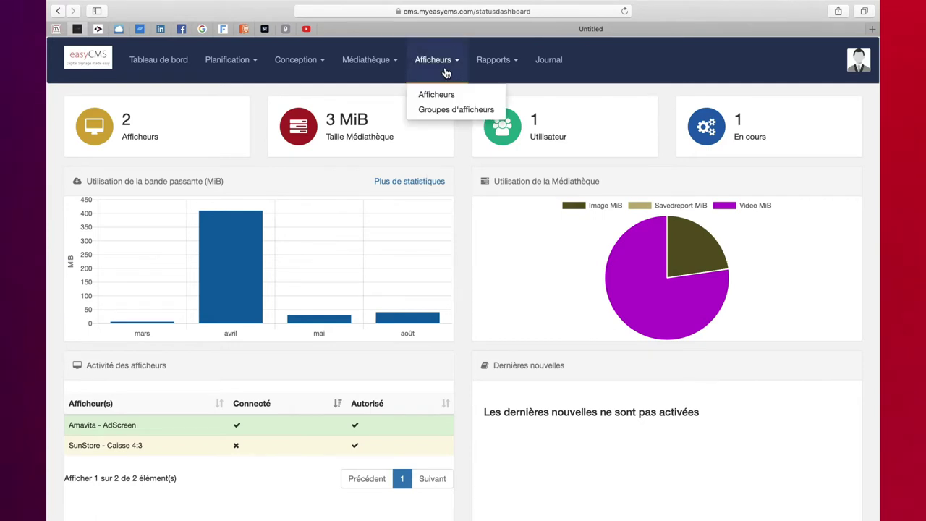
{"action": "left_click", "coordinate": [441, 97]}
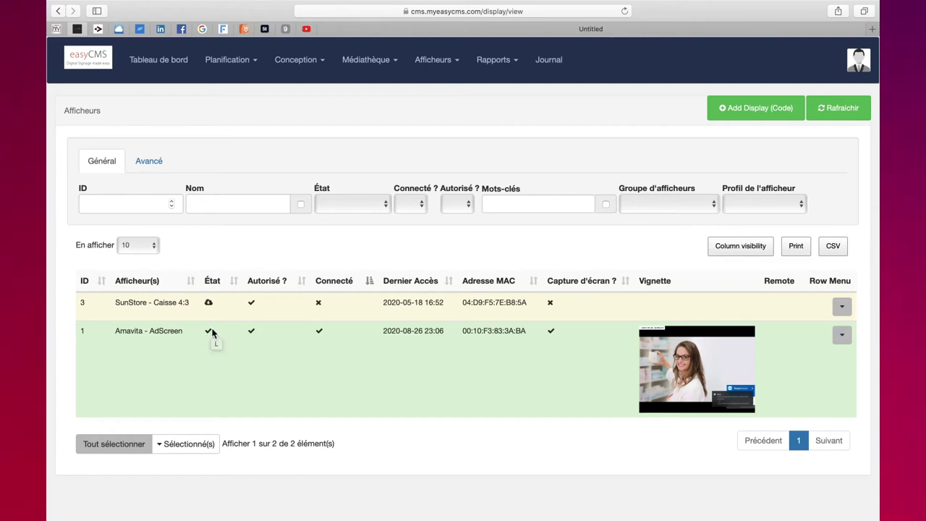
{"action": "left_click", "coordinate": [157, 303]}
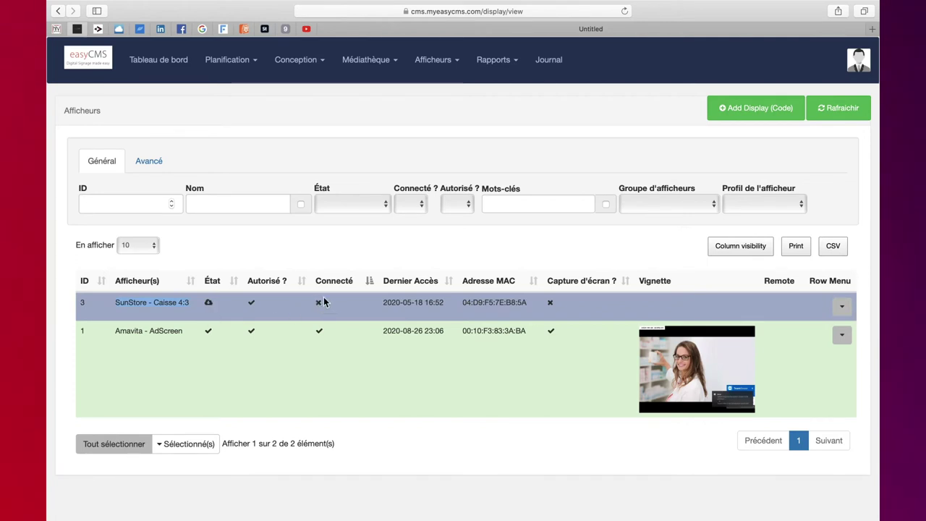
{"action": "left_click_drag", "start_coordinate": [382, 302], "coordinate": [446, 306]}
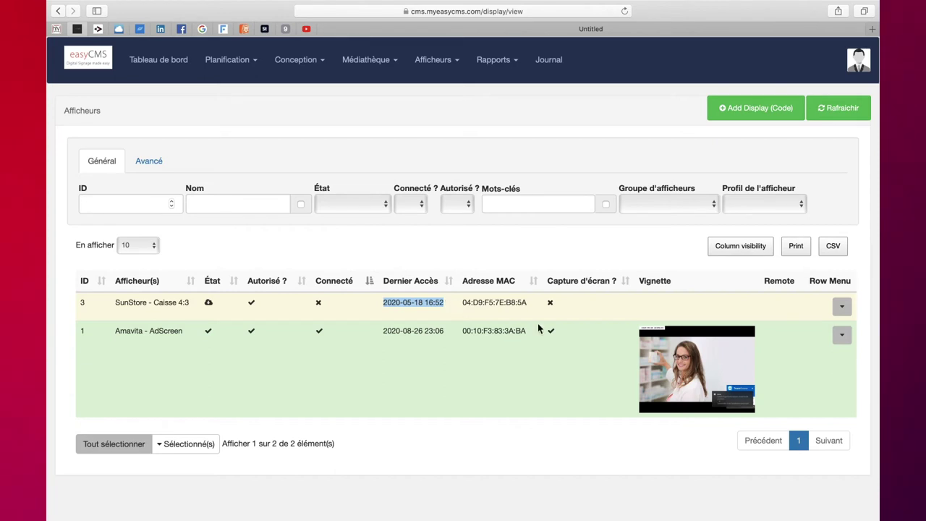
- Send two successive screenshot requests to the Amavita - AdScreen display
{"action": "left_click", "coordinate": [841, 334]}
{"action": "scroll", "coordinate": [801, 442], "scroll_direction": "down", "scroll_amount": 1}
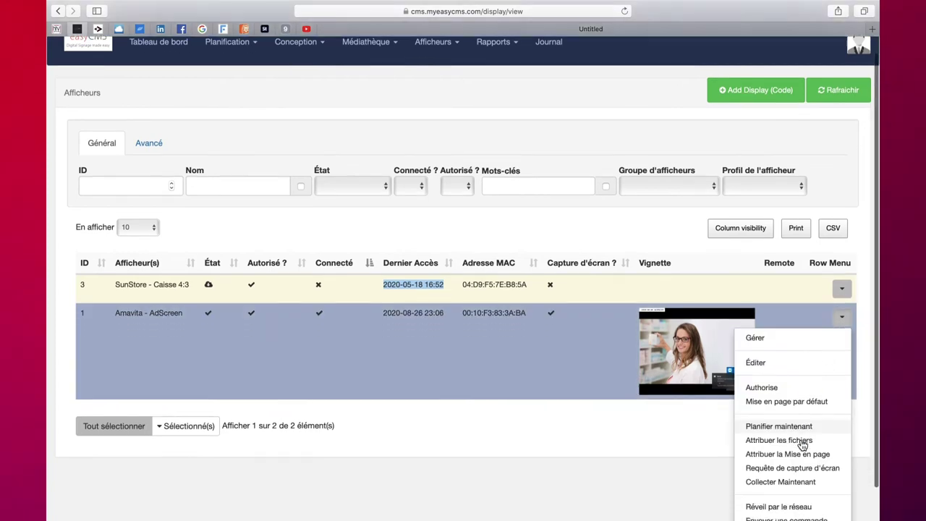
{"action": "left_click", "coordinate": [796, 468]}
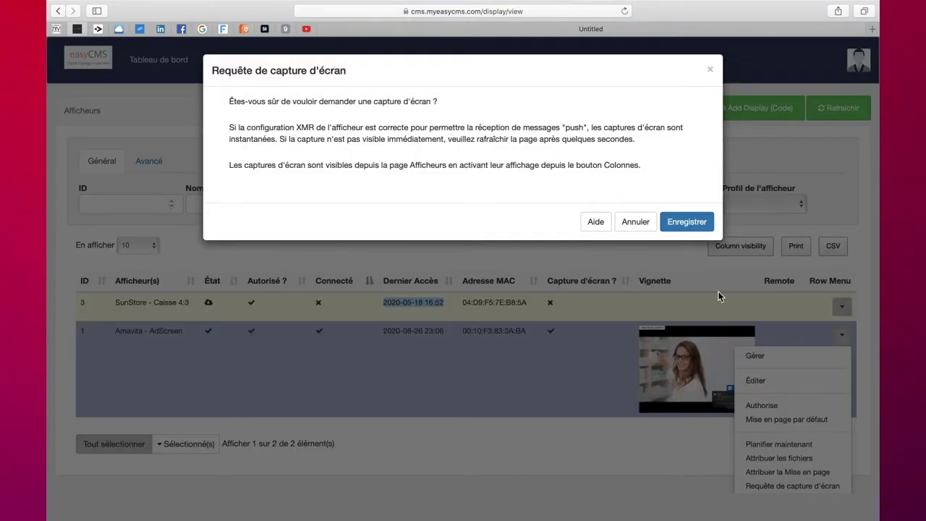
{"action": "left_click", "coordinate": [689, 224]}
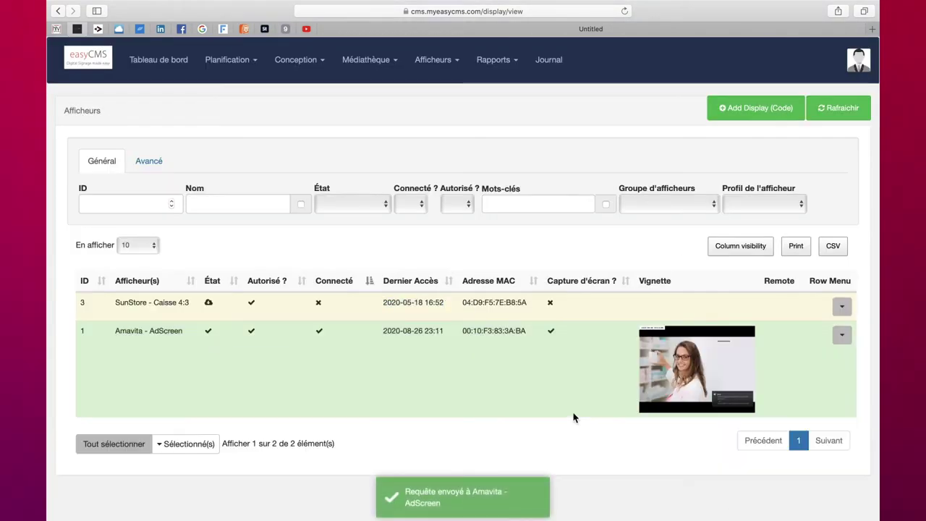
{"action": "left_click", "coordinate": [841, 334]}
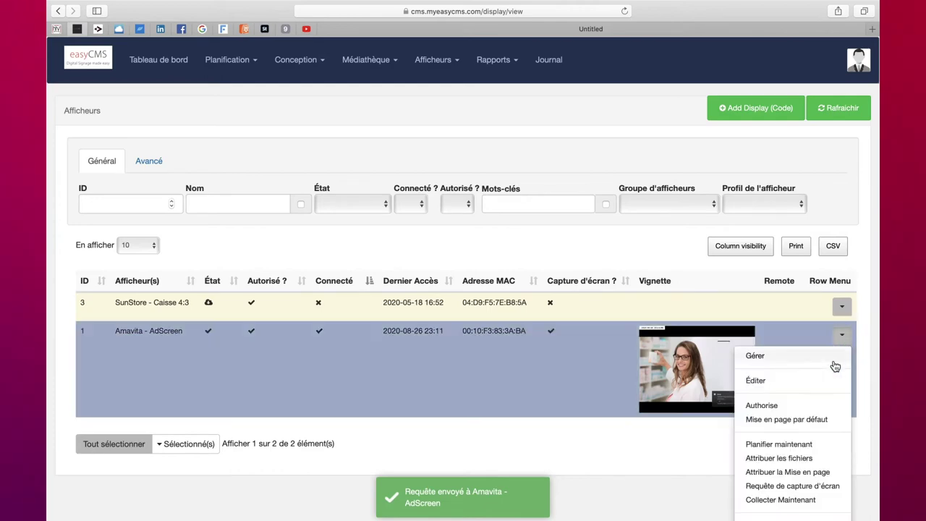
{"action": "left_click", "coordinate": [792, 486]}
{"action": "left_click", "coordinate": [690, 222]}
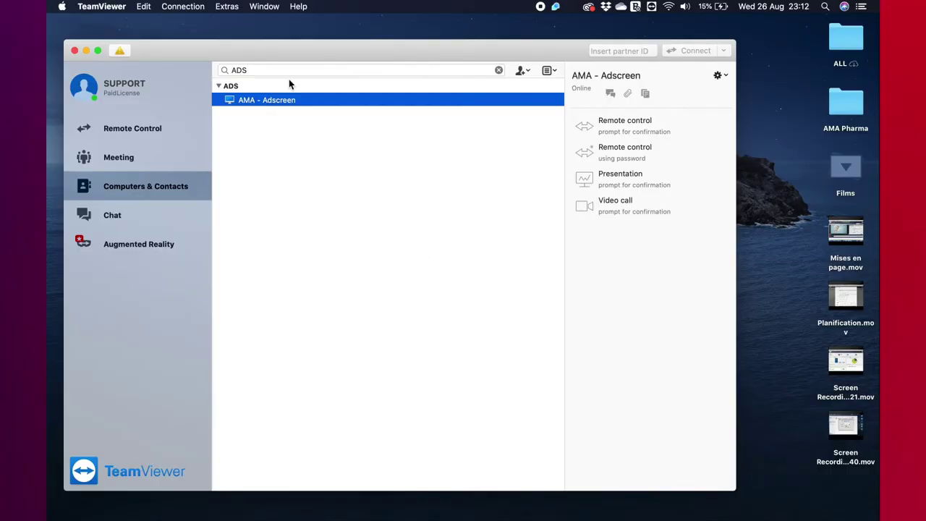
- In TeamViewer, start a remote session with AMA - Adscreen and collapse the session panel covering its picture
{"action": "double_click", "coordinate": [302, 101]}
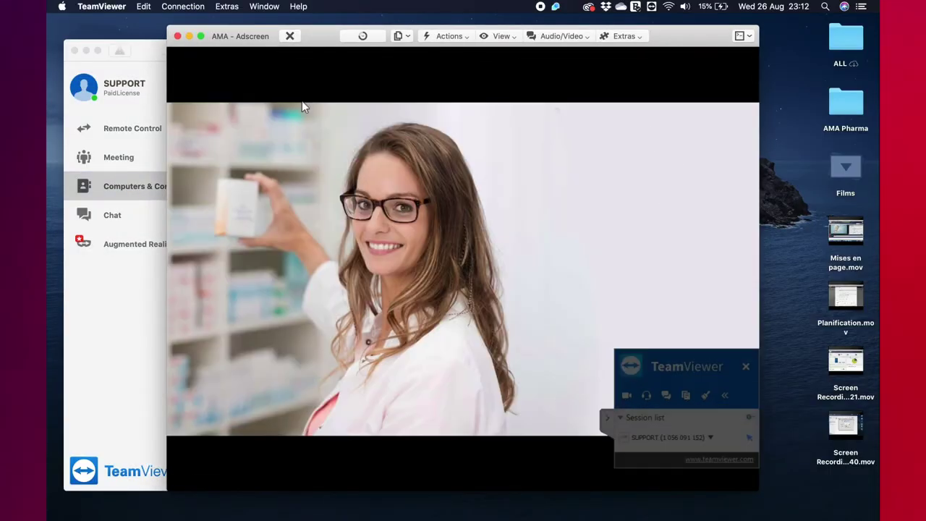
{"action": "left_click", "coordinate": [607, 418]}
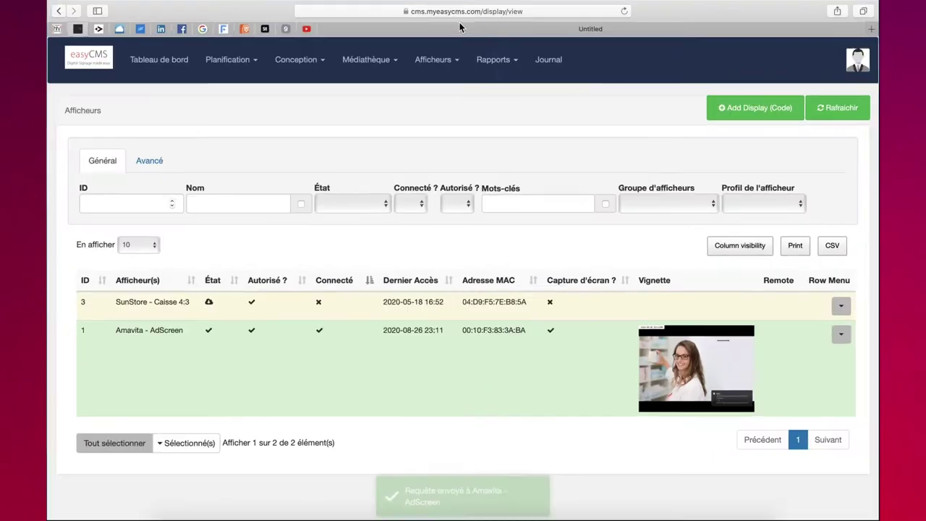
- Back in easyCMS, open the management page of Amavita - AdScreen and check its connection time and downloaded file count
{"action": "left_click", "coordinate": [842, 339]}
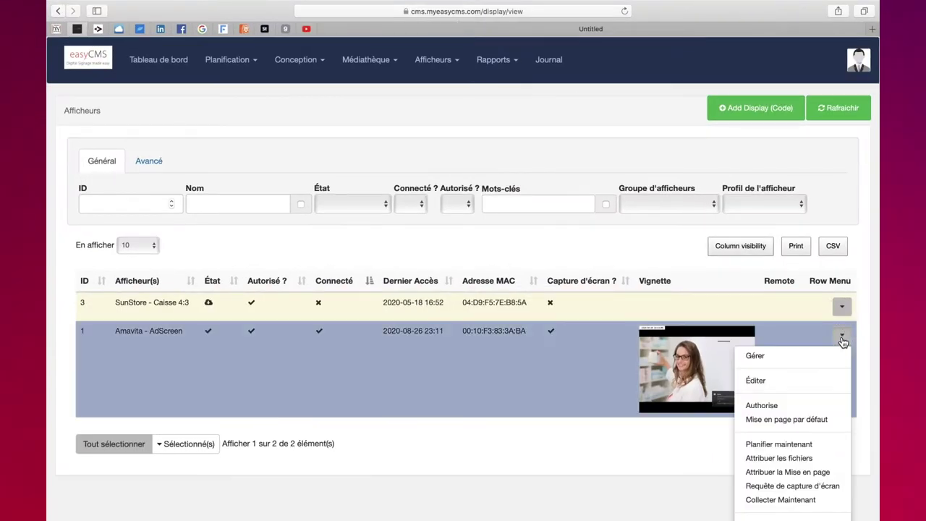
{"action": "left_click", "coordinate": [795, 361]}
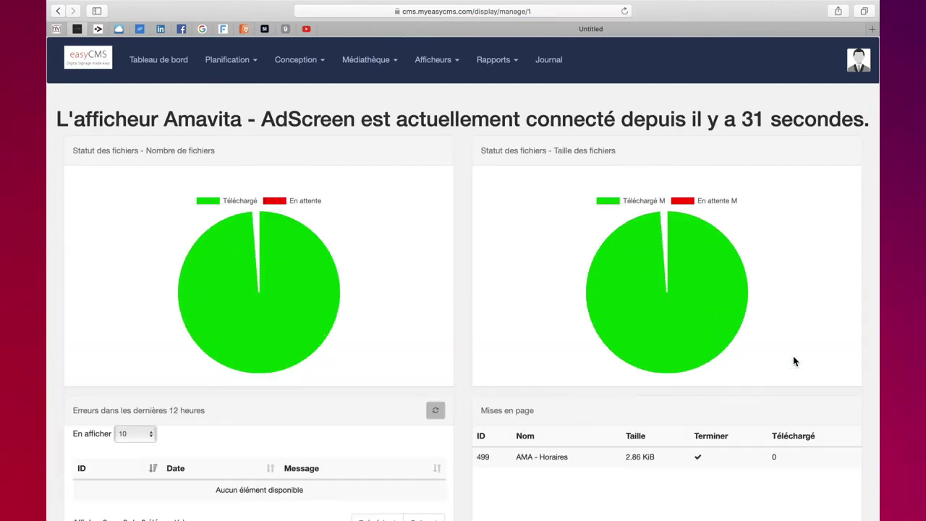
{"action": "left_click_drag", "start_coordinate": [743, 120], "coordinate": [862, 120]}
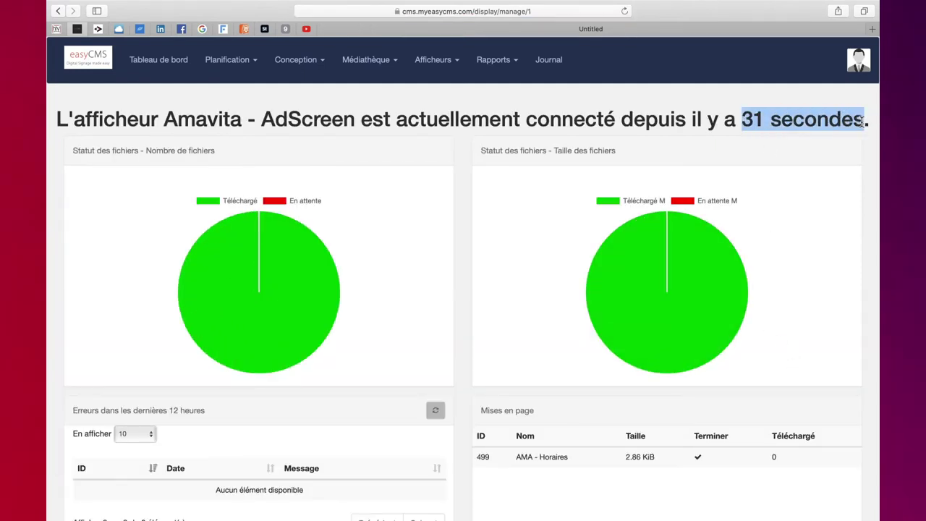
{"action": "mouse_move", "coordinate": [326, 275]}
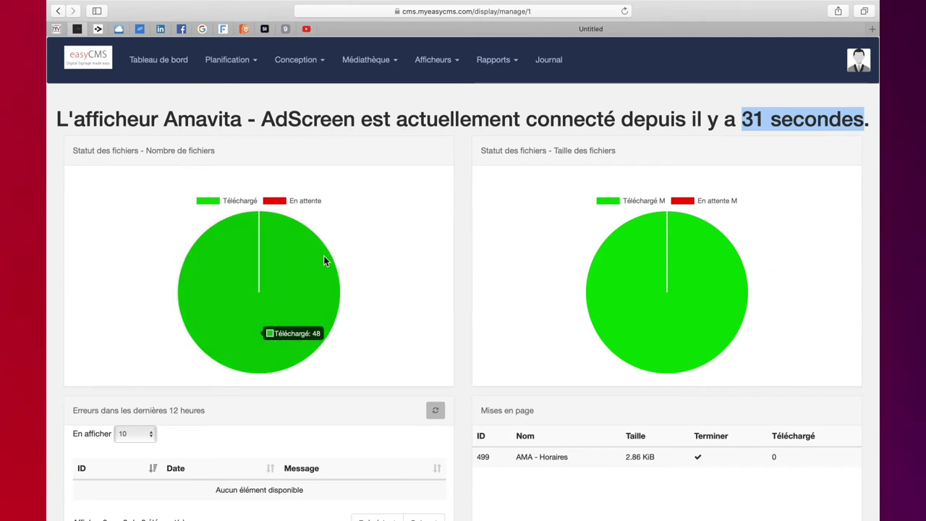
- Examine the layout, media and widget download status of Amavita - AdScreen, and recheck its file status chart
{"action": "scroll", "coordinate": [323, 260], "scroll_direction": "down", "scroll_amount": 5}
{"action": "left_click_drag", "start_coordinate": [517, 235], "coordinate": [574, 235]}
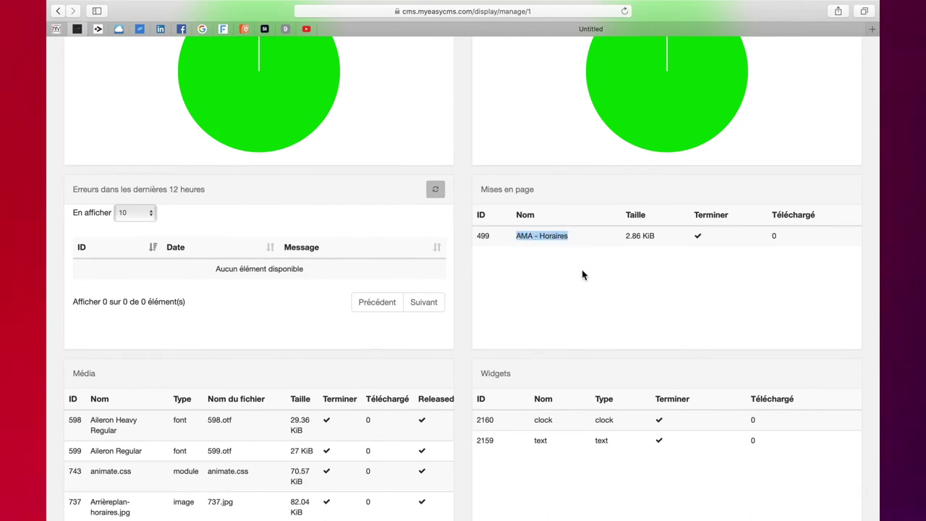
{"action": "scroll", "coordinate": [583, 273], "scroll_direction": "down", "scroll_amount": 3}
{"action": "scroll", "coordinate": [301, 358], "scroll_direction": "down", "scroll_amount": 3}
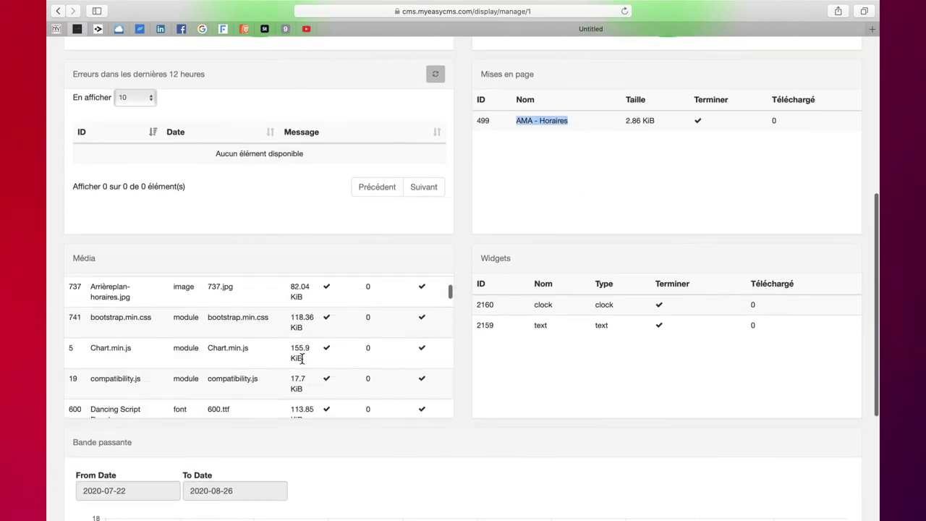
{"action": "scroll", "coordinate": [301, 358], "scroll_direction": "down", "scroll_amount": 8}
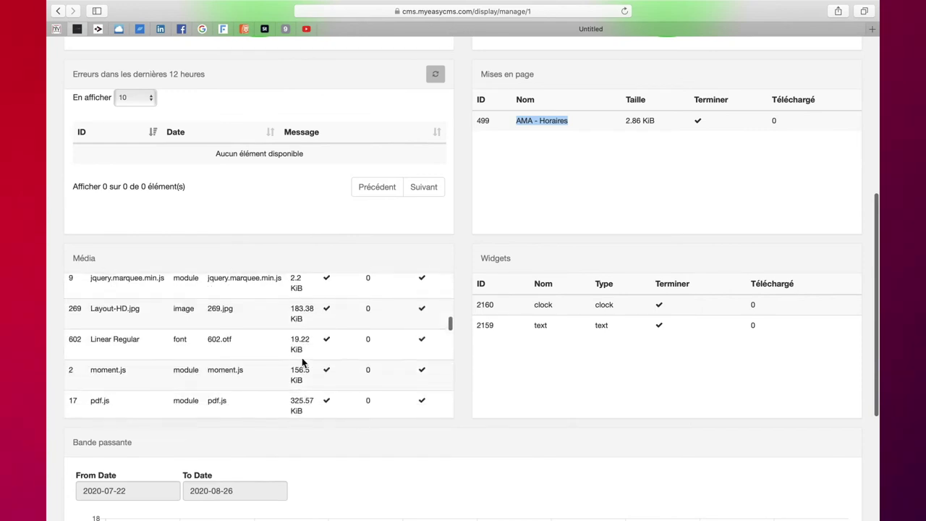
{"action": "scroll", "coordinate": [302, 362], "scroll_direction": "down", "scroll_amount": 10}
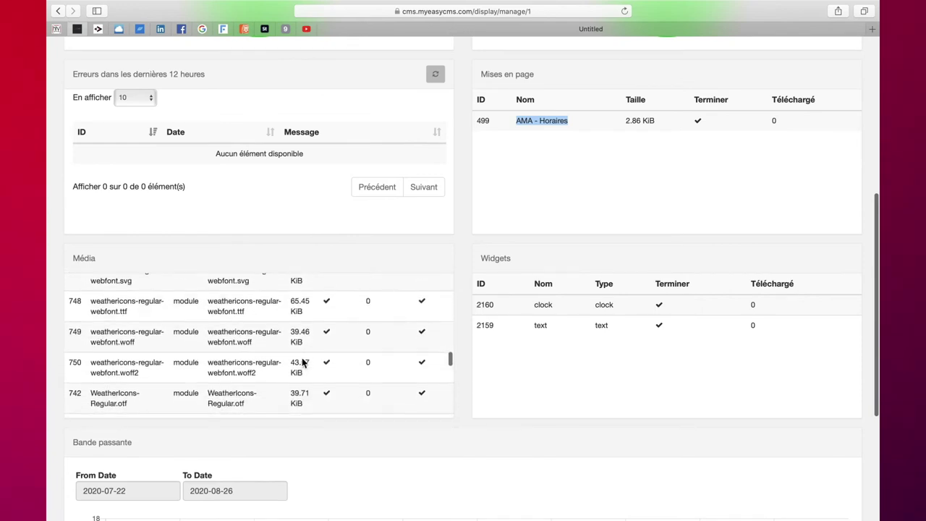
{"action": "scroll", "coordinate": [302, 359], "scroll_direction": "up", "scroll_amount": 15}
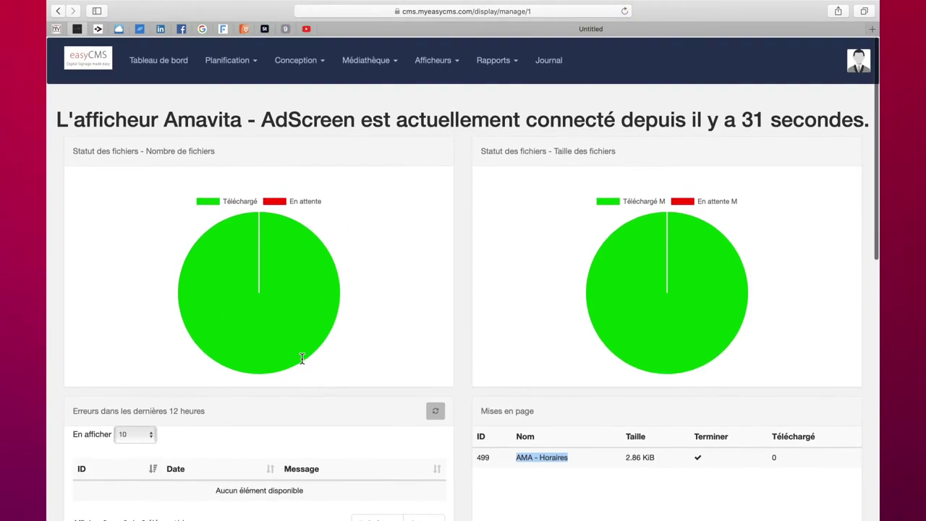
{"action": "mouse_move", "coordinate": [303, 361]}
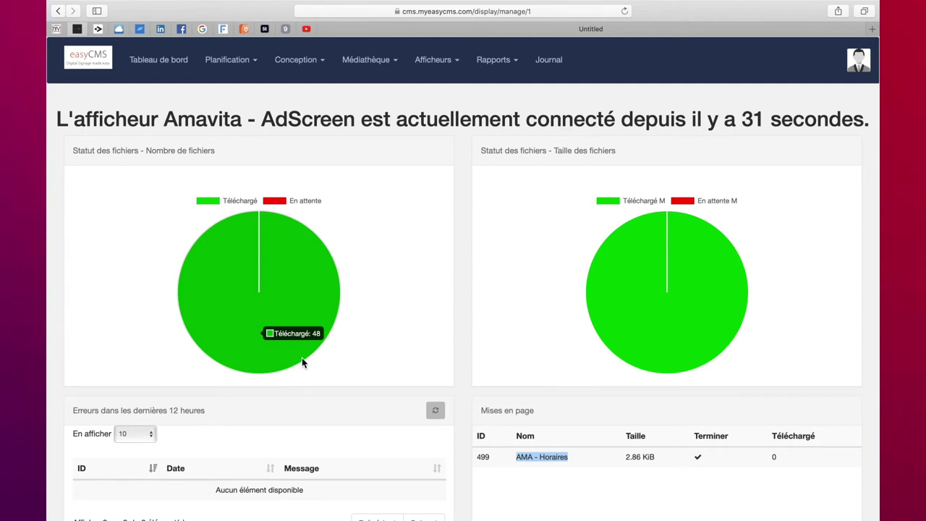
- Return to the list of displays
{"action": "left_click", "coordinate": [443, 60]}
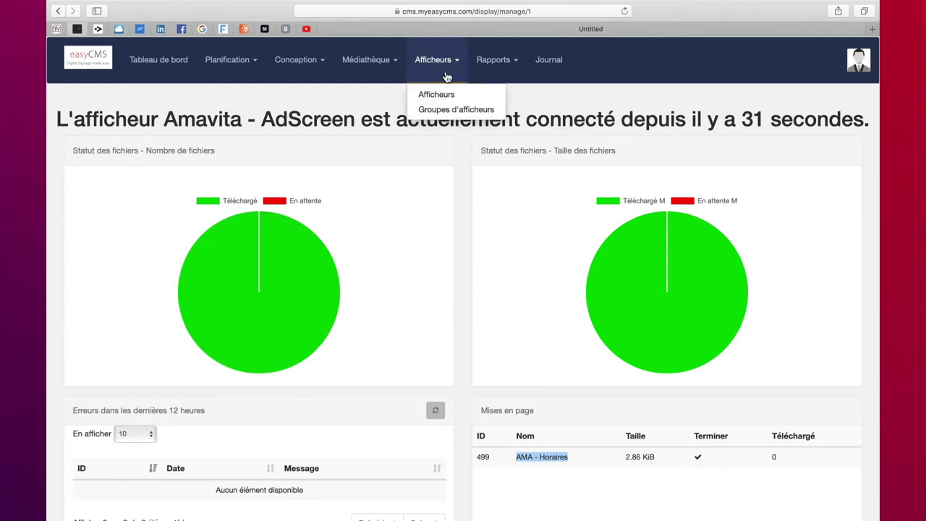
{"action": "left_click", "coordinate": [440, 95]}
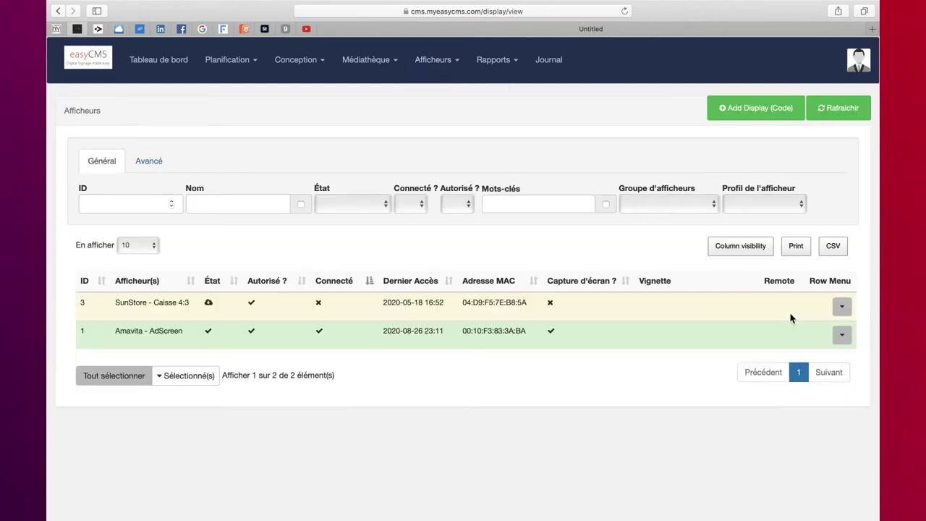
- Edit the Amavita - AdScreen display's maintenance settings, keep email alerts (Alertes par mail) set to Oui, and save
{"action": "left_click", "coordinate": [842, 335]}
{"action": "left_click", "coordinate": [793, 379]}
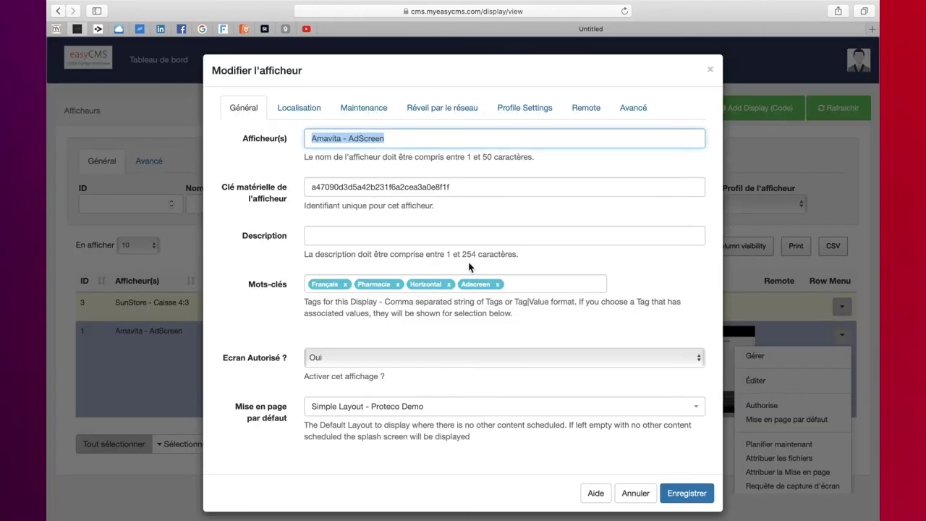
{"action": "left_click", "coordinate": [373, 110]}
{"action": "left_click_drag", "start_coordinate": [229, 137], "coordinate": [304, 142]}
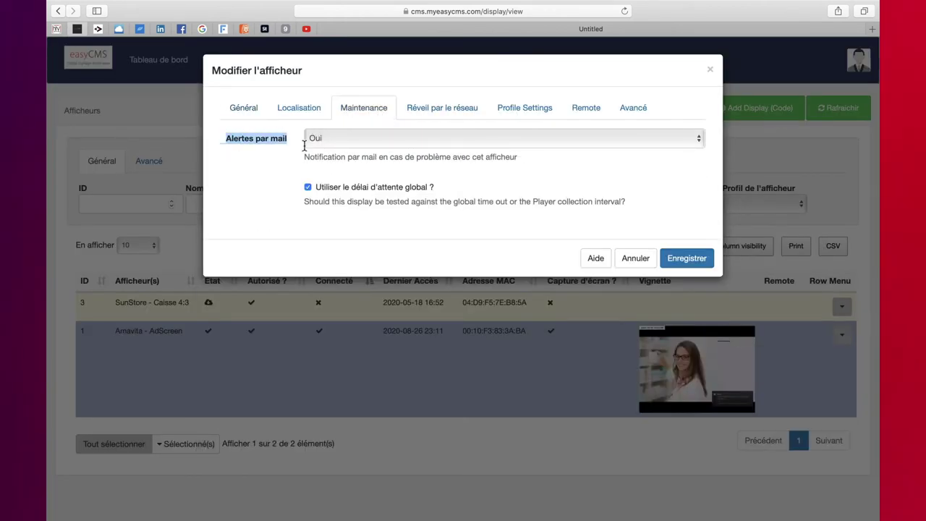
{"action": "left_click", "coordinate": [329, 141]}
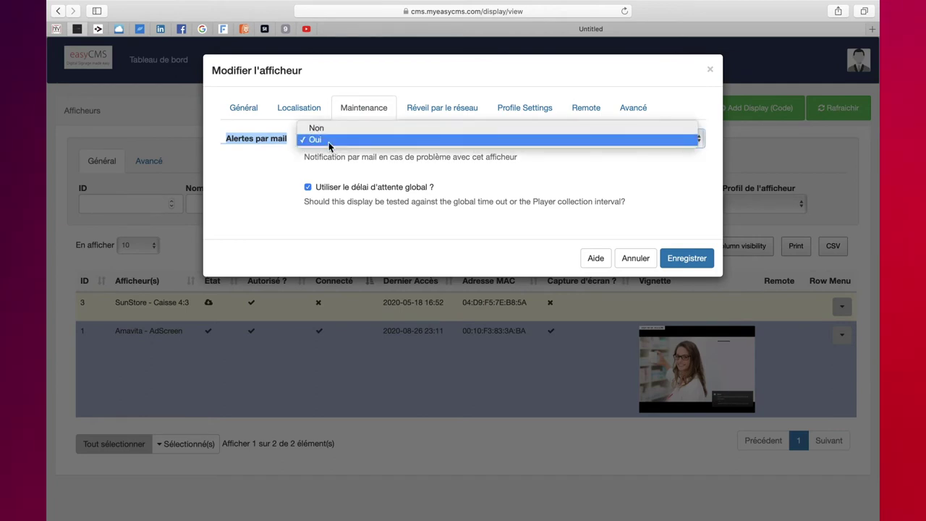
{"action": "left_click", "coordinate": [328, 142]}
{"action": "left_click", "coordinate": [683, 258]}
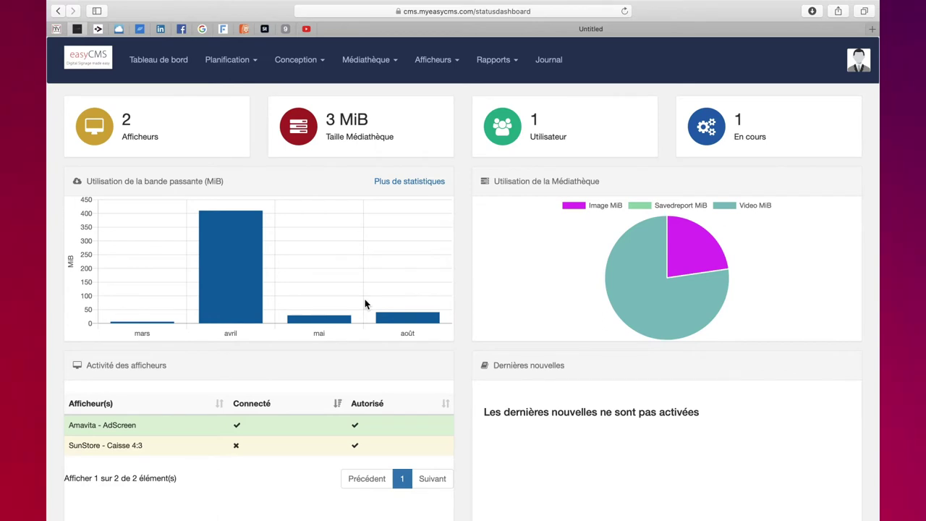
- Export the proof-of-play statistics for Amavita - AdScreen from 2020-08-23 to 2020-08-26
{"action": "left_click", "coordinate": [496, 71]}
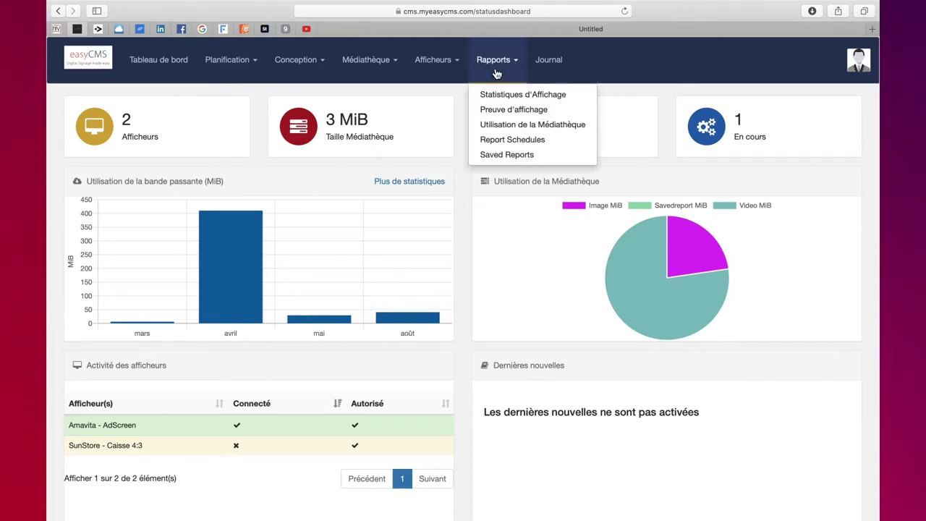
{"action": "left_click", "coordinate": [496, 108]}
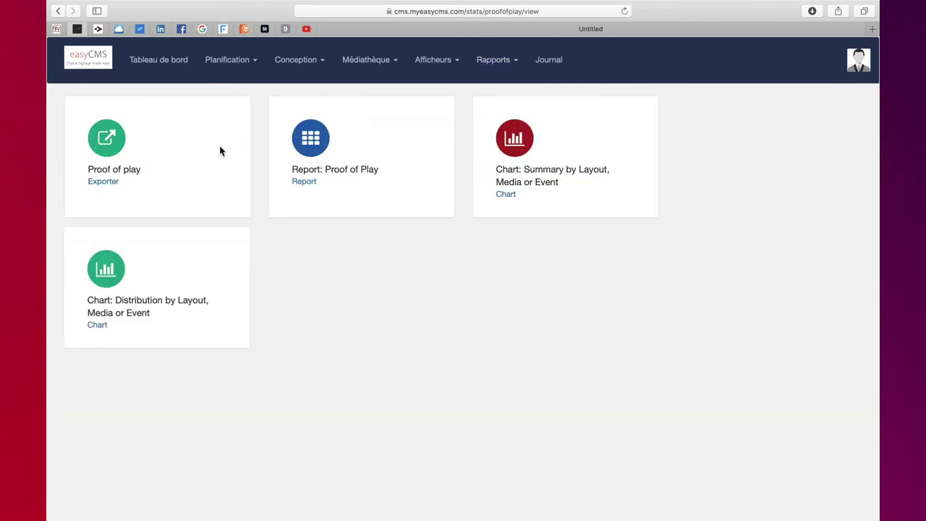
{"action": "left_click", "coordinate": [111, 182]}
{"action": "left_click", "coordinate": [332, 109]}
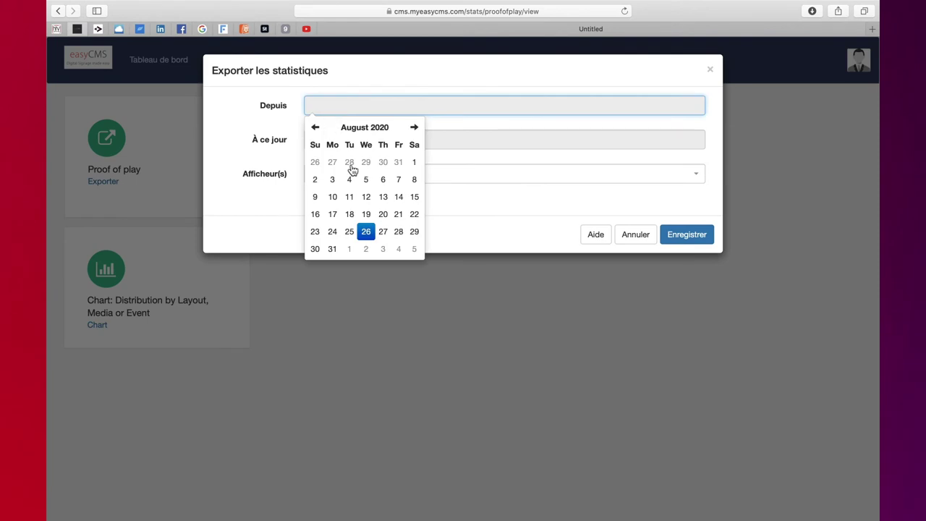
{"action": "left_click", "coordinate": [320, 230]}
{"action": "left_click", "coordinate": [356, 142]}
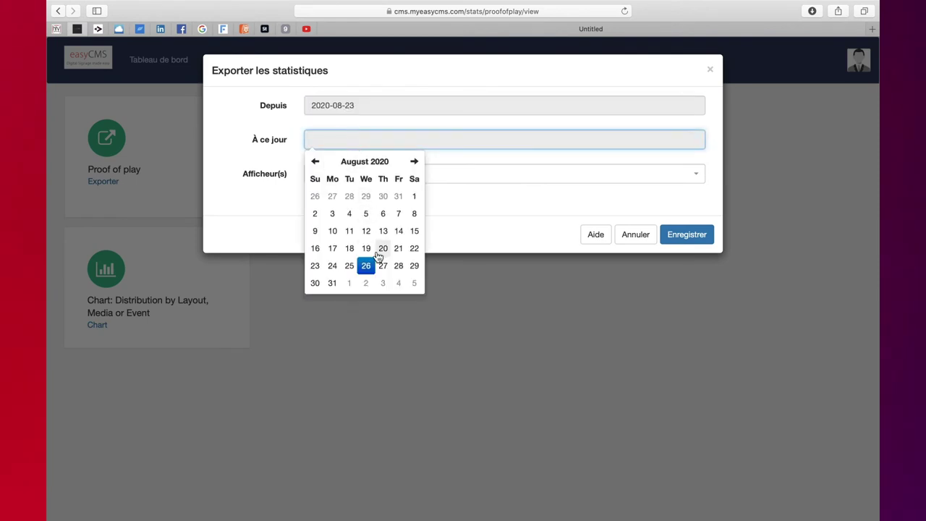
{"action": "left_click", "coordinate": [367, 266]}
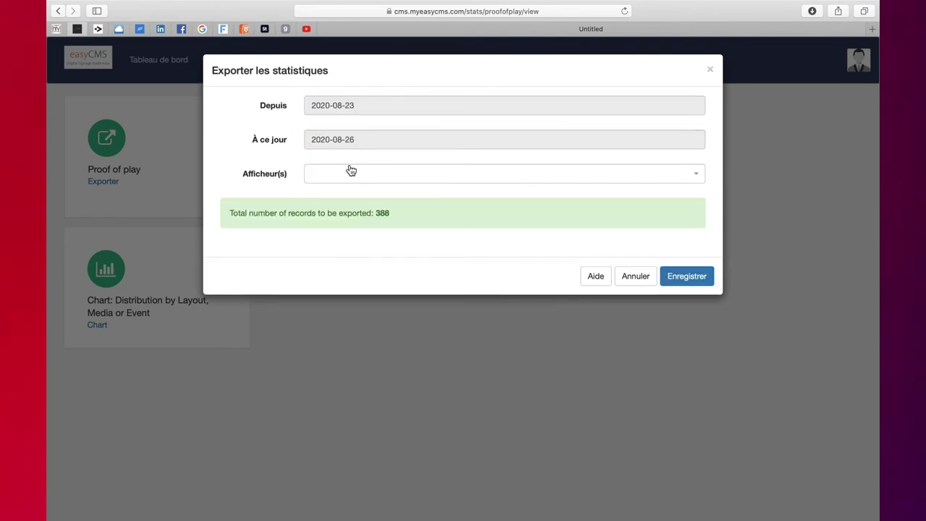
{"action": "left_click", "coordinate": [350, 172]}
{"action": "left_click", "coordinate": [349, 216]}
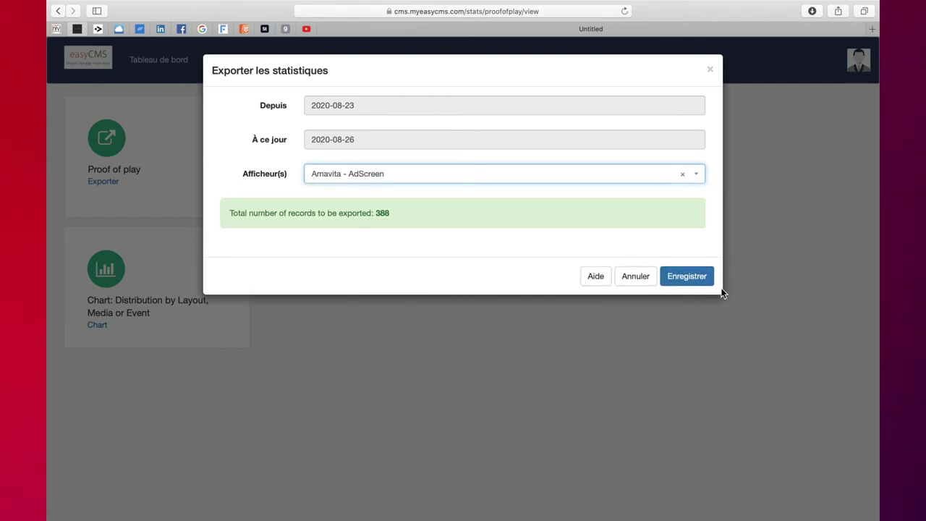
{"action": "left_click", "coordinate": [693, 280]}
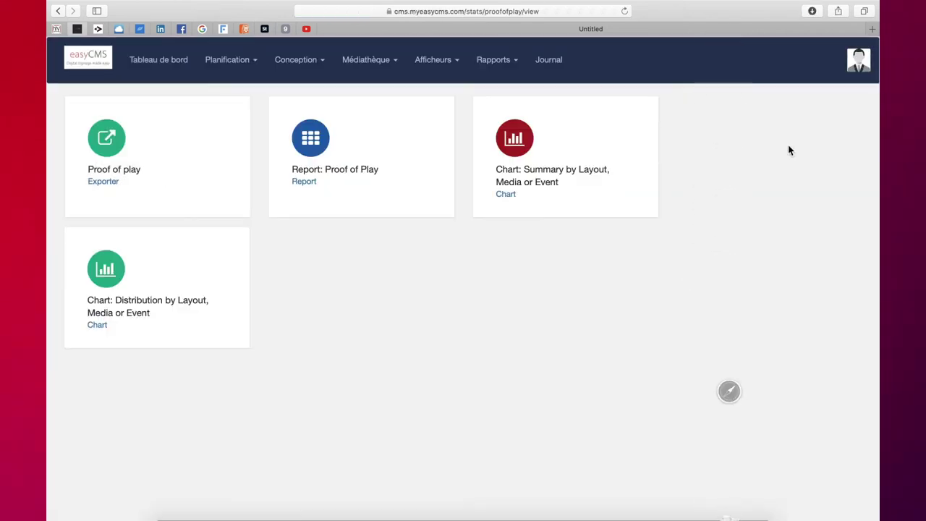
- Open the downloaded stats-3.csv in Numbers and examine its playback times, display and duration columns
{"action": "left_click", "coordinate": [811, 11]}
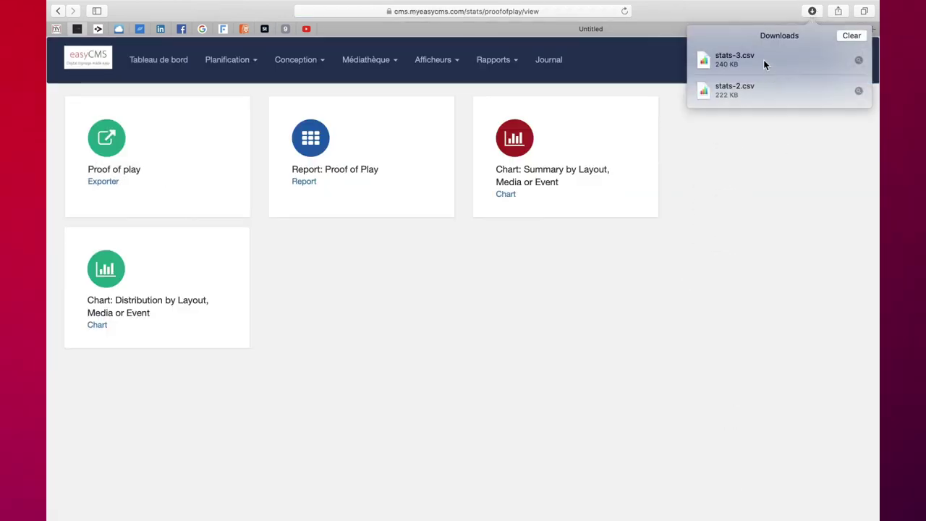
{"action": "double_click", "coordinate": [762, 59]}
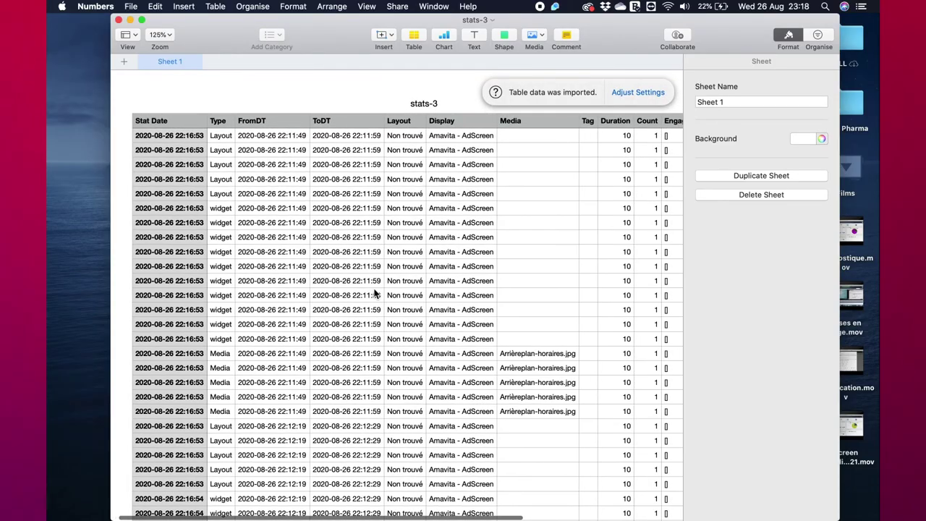
{"action": "scroll", "coordinate": [375, 292], "scroll_direction": "down", "scroll_amount": 15}
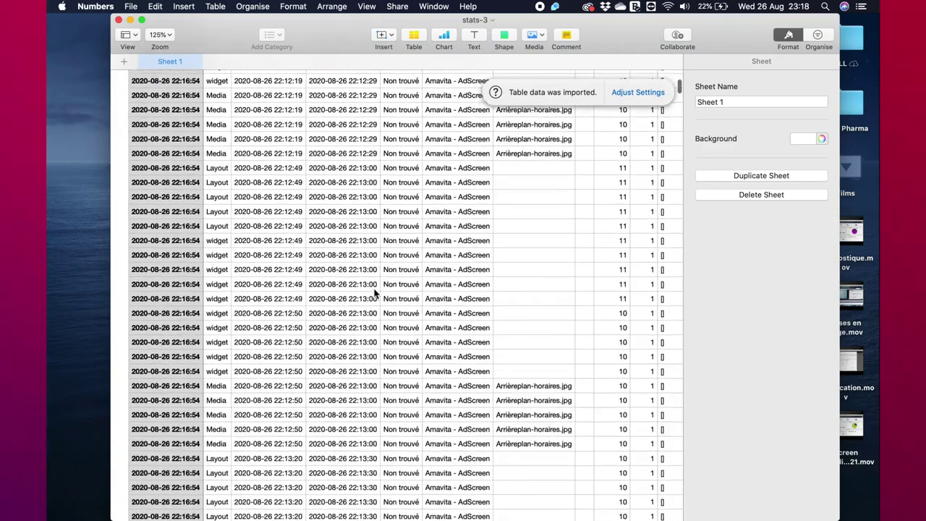
{"action": "scroll", "coordinate": [374, 293], "scroll_direction": "down", "scroll_amount": 10}
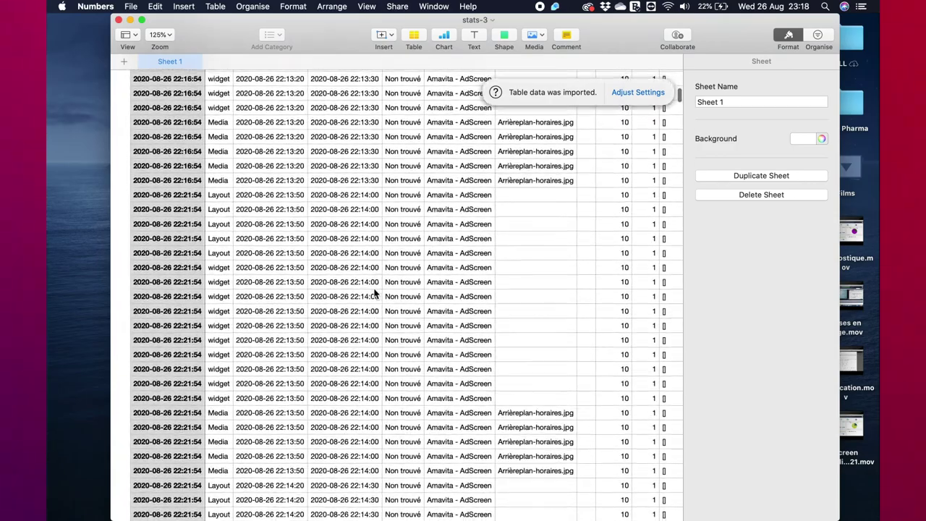
{"action": "scroll", "coordinate": [375, 293], "scroll_direction": "up", "scroll_amount": 20}
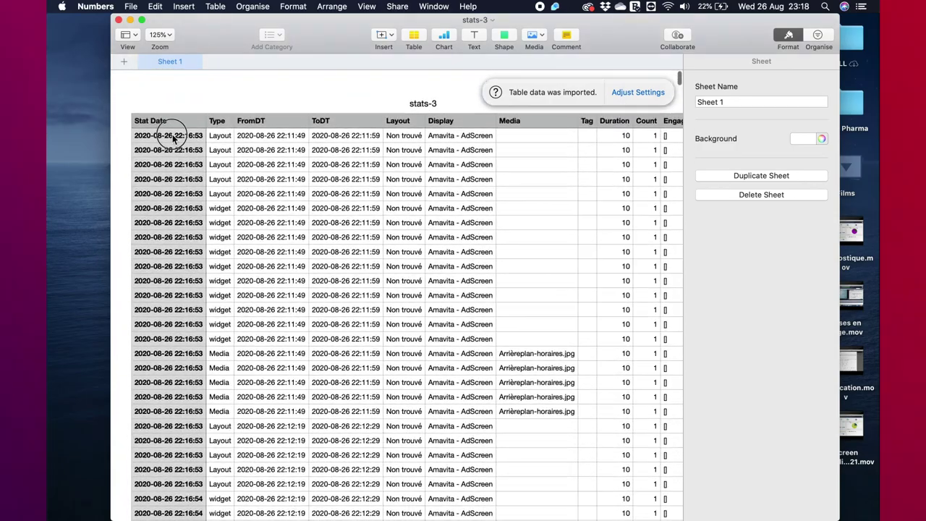
{"action": "left_click", "coordinate": [176, 138]}
{"action": "key", "text": "Right"}
{"action": "key", "text": "Right"}
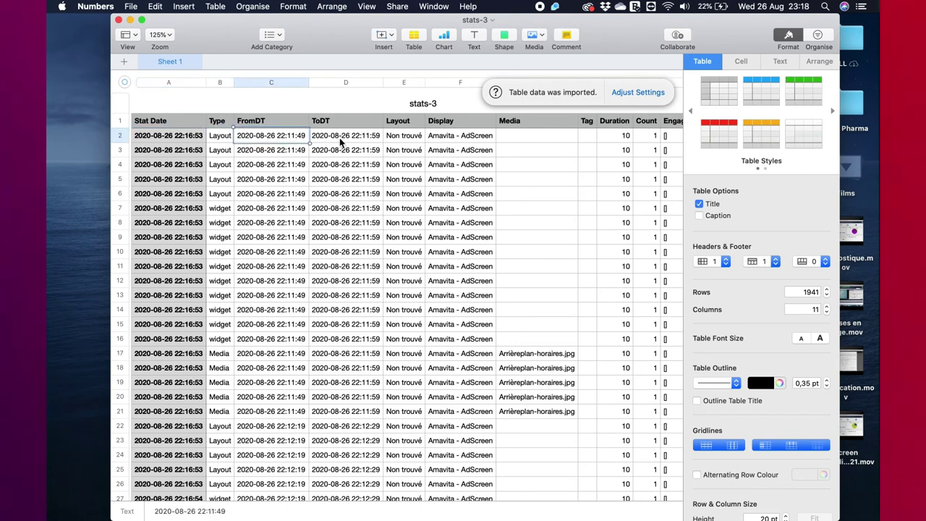
{"action": "left_click", "coordinate": [353, 141]}
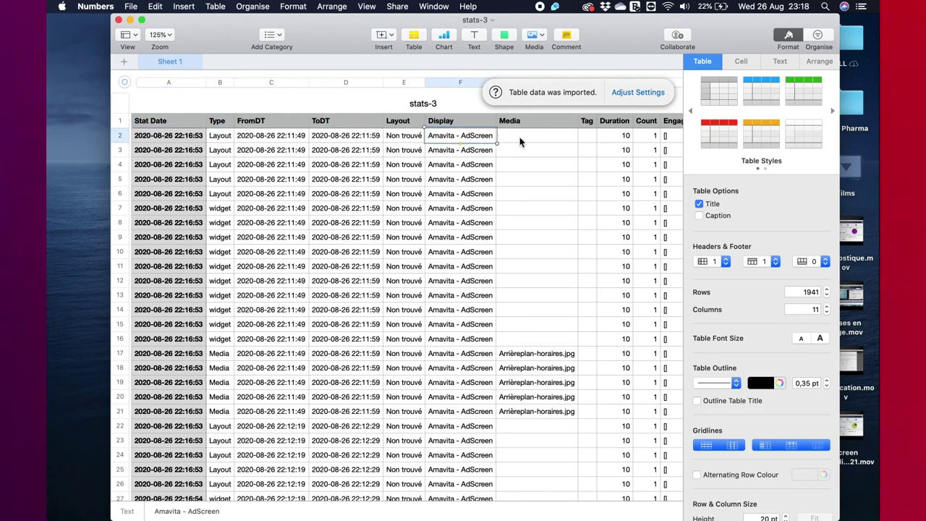
{"action": "left_click", "coordinate": [622, 136]}
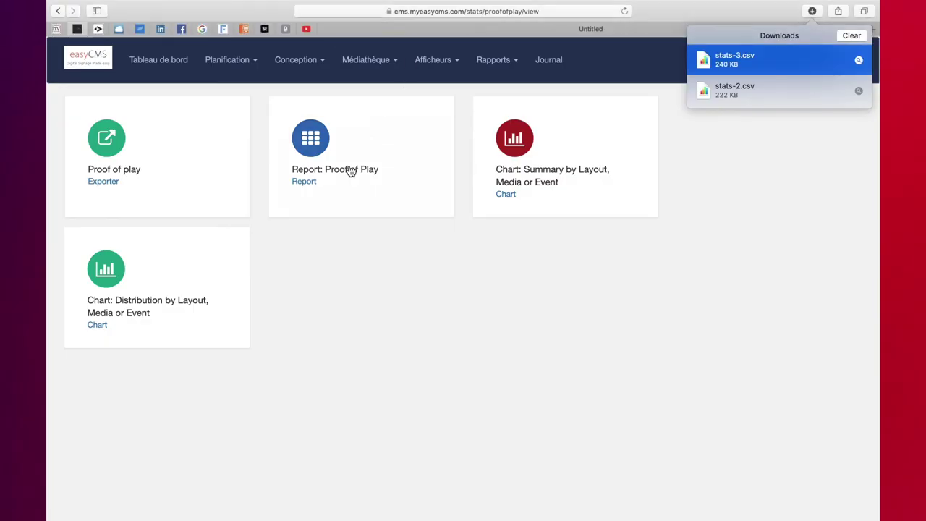
- Back in easyCMS, run the Proof of Play report for This Month, display Amavita - AdScreen and layout AMA - Publicités
{"action": "left_click", "coordinate": [351, 169]}
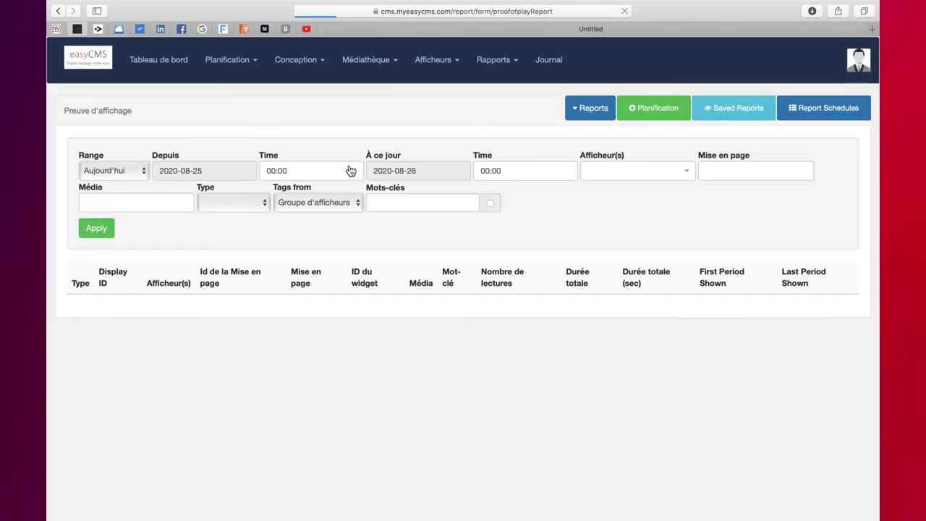
{"action": "left_click", "coordinate": [138, 170]}
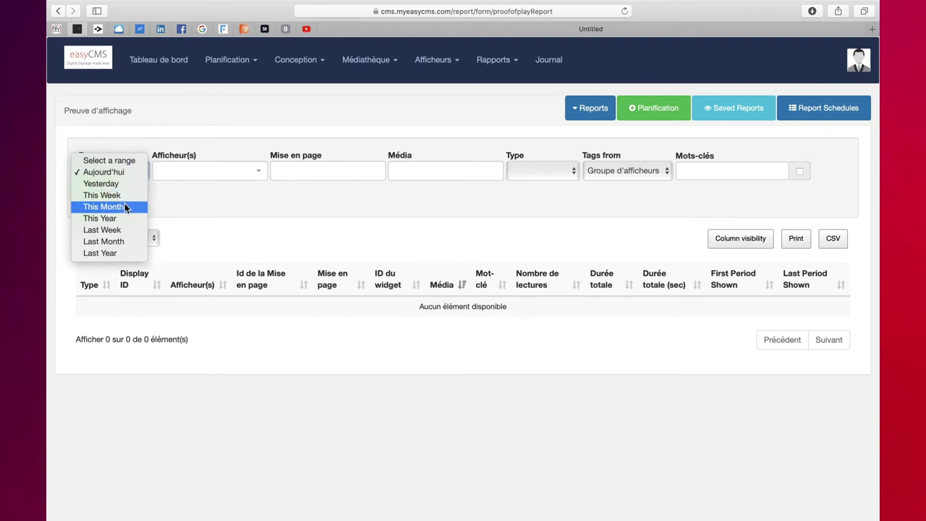
{"action": "key", "text": "Escape"}
{"action": "left_click", "coordinate": [194, 174]}
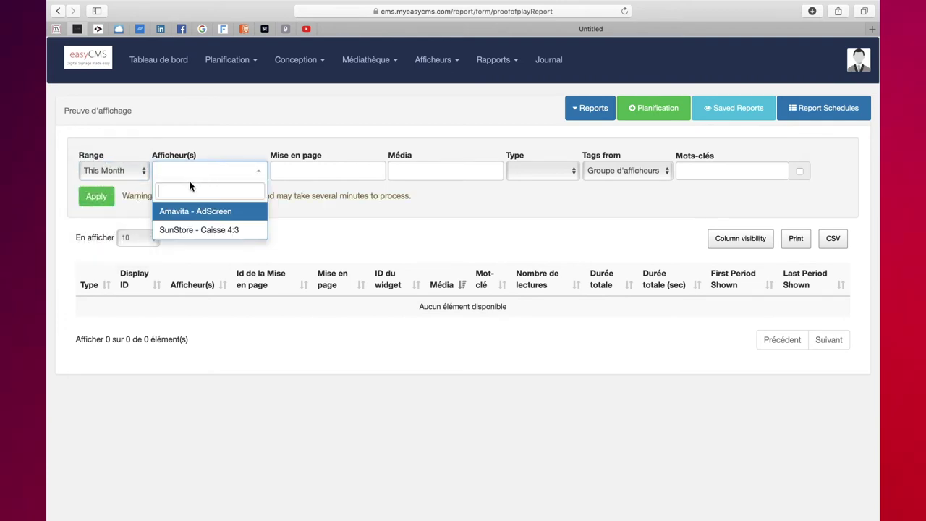
{"action": "left_click", "coordinate": [190, 209]}
{"action": "left_click", "coordinate": [305, 171]}
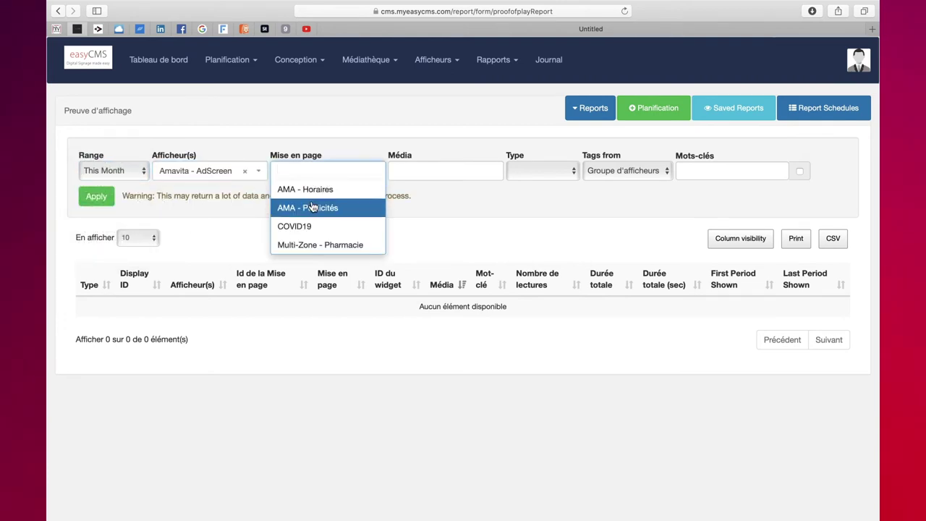
{"action": "left_click", "coordinate": [313, 208]}
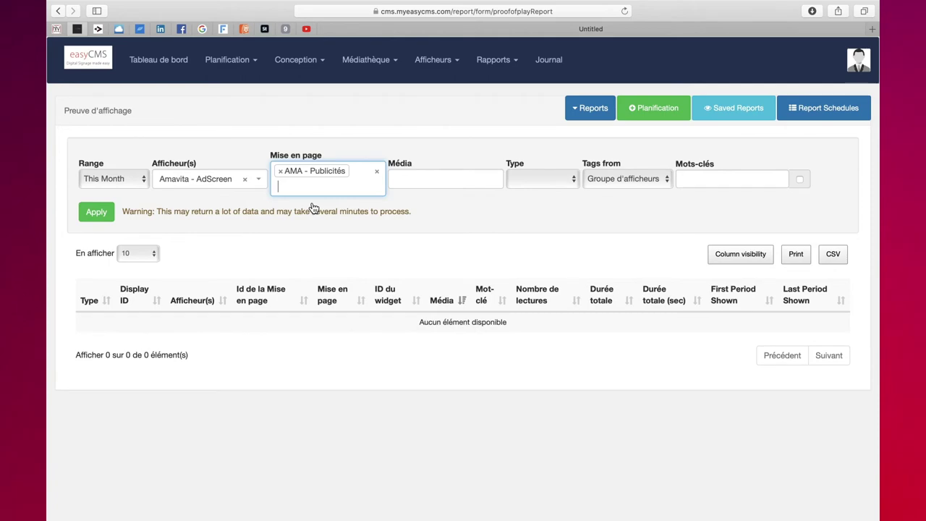
{"action": "left_click", "coordinate": [91, 218]}
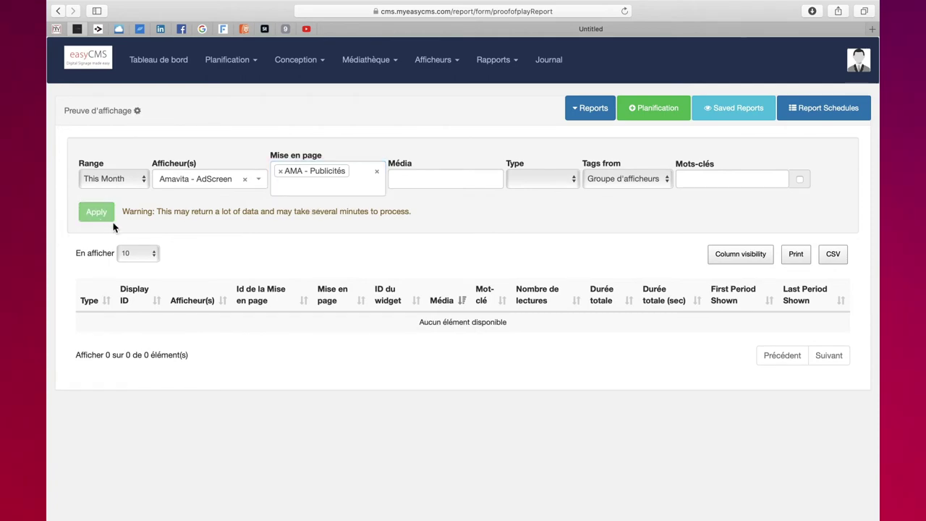
- Examine the report's media files, their total play durations and the first period shown
{"action": "scroll", "coordinate": [242, 309], "scroll_direction": "down", "scroll_amount": 2}
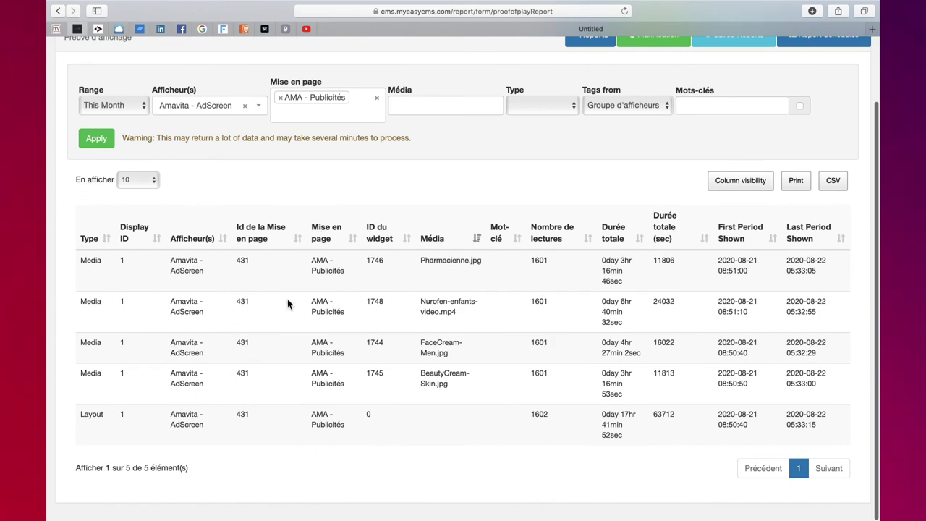
{"action": "left_click_drag", "start_coordinate": [425, 261], "coordinate": [470, 261]}
{"action": "left_click_drag", "start_coordinate": [423, 300], "coordinate": [476, 313]}
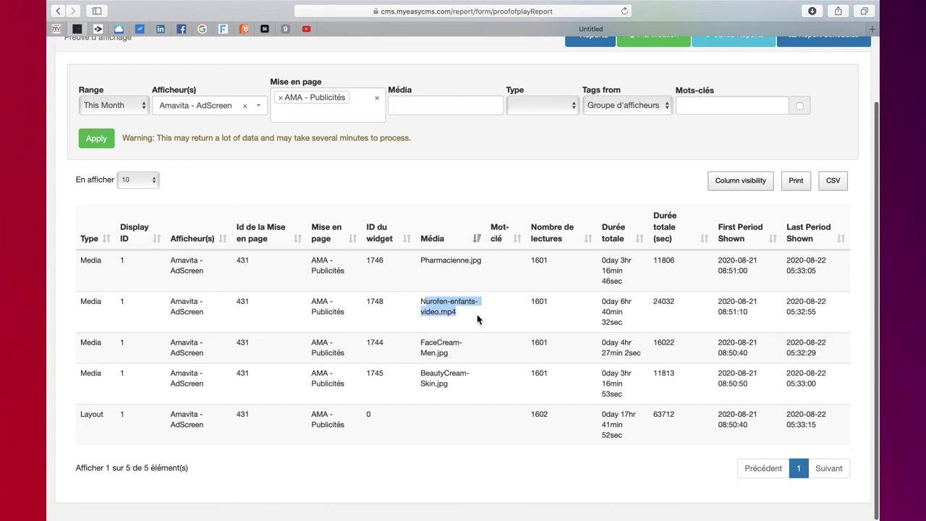
{"action": "left_click_drag", "start_coordinate": [416, 339], "coordinate": [450, 354]}
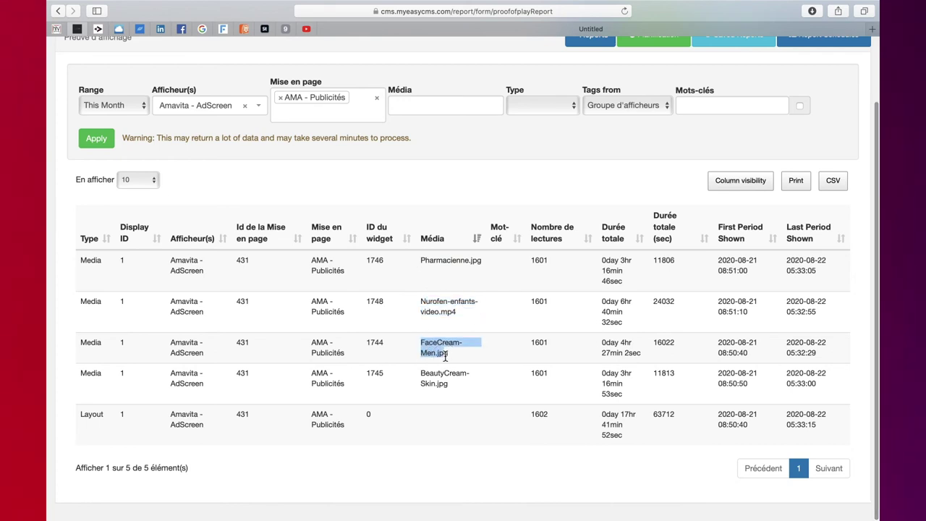
{"action": "left_click_drag", "start_coordinate": [468, 393], "coordinate": [388, 351]}
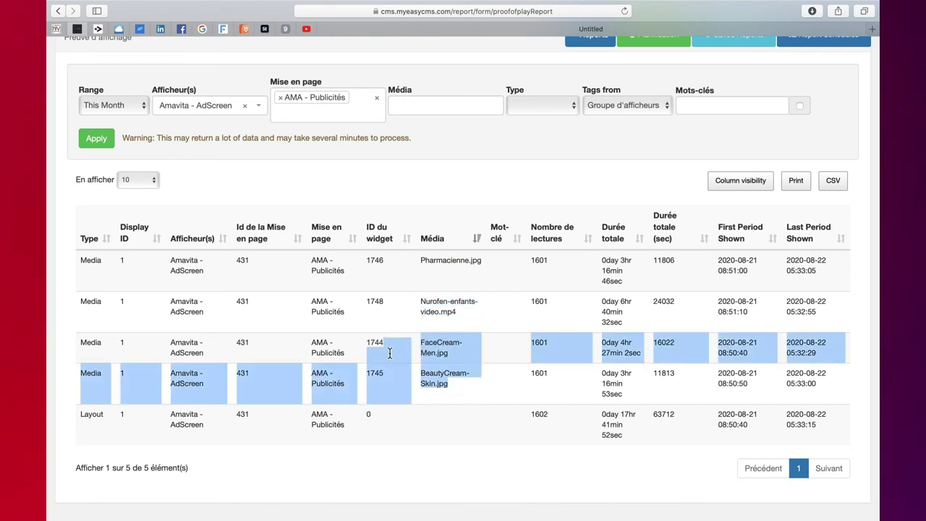
{"action": "left_click", "coordinate": [465, 391]}
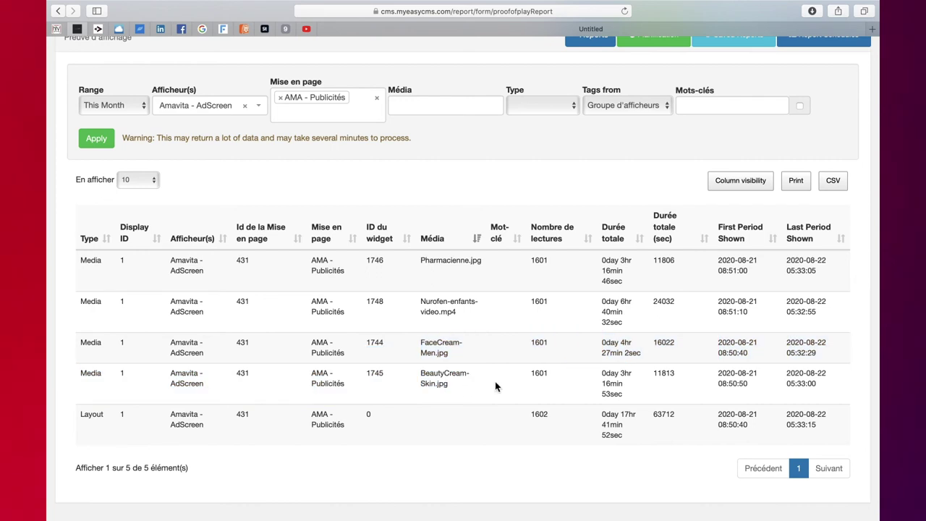
{"action": "left_click_drag", "start_coordinate": [602, 341], "coordinate": [620, 394]}
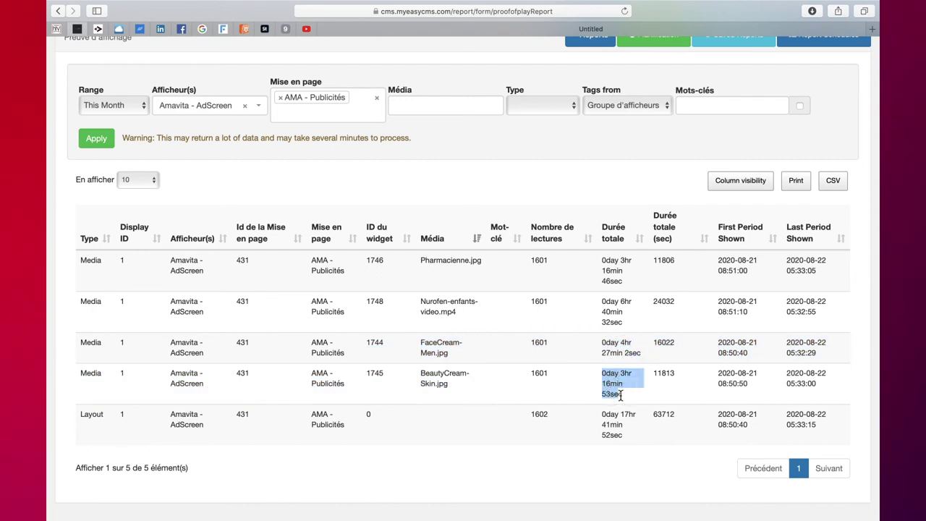
{"action": "left_click", "coordinate": [722, 267]}
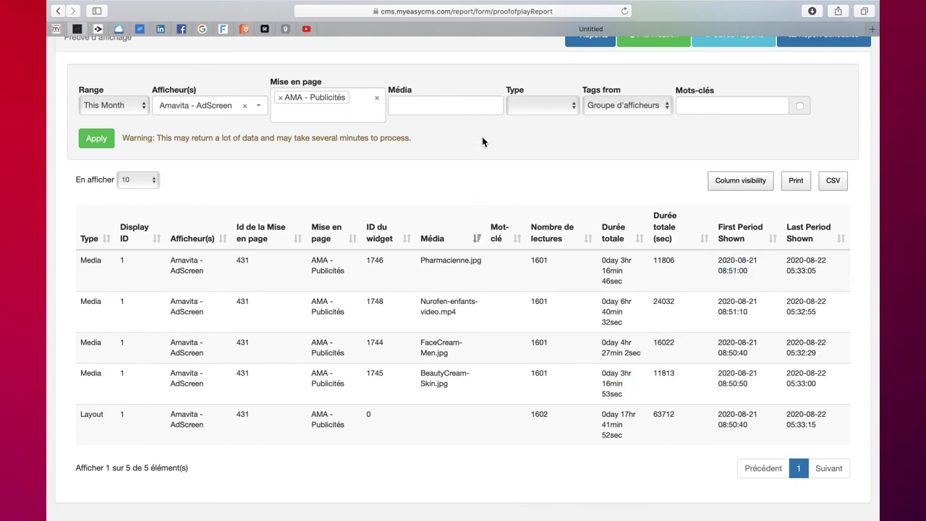
- Filter the Proof of Play report to the media file Nurofen-enfants-video.mp4
{"action": "left_click", "coordinate": [456, 112]}
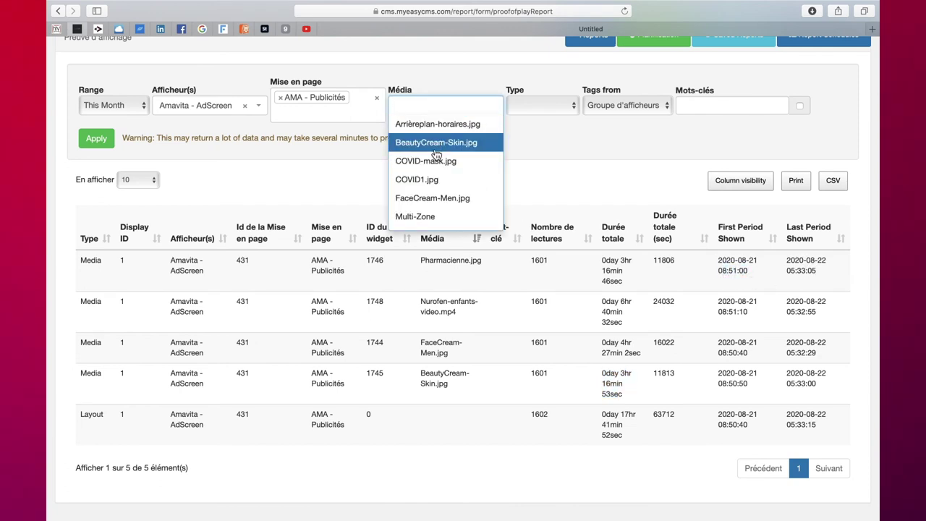
{"action": "left_click", "coordinate": [427, 198]}
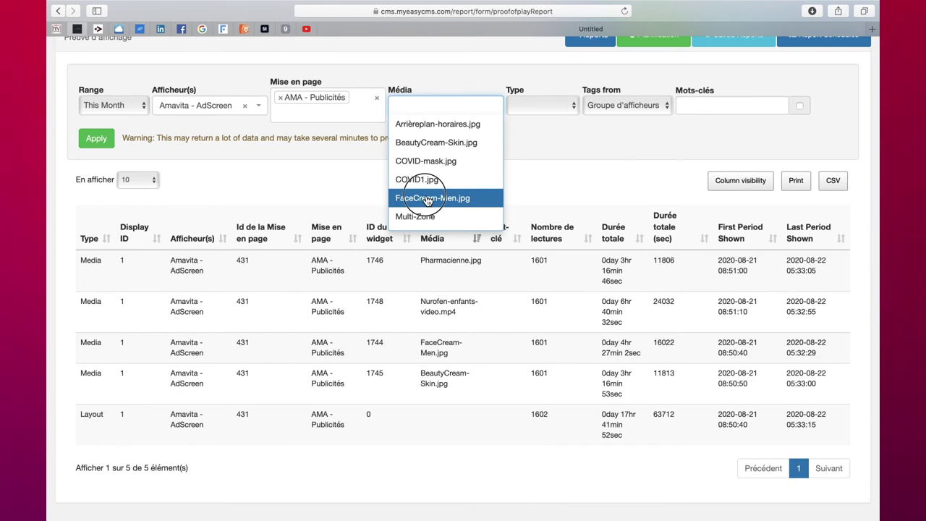
{"action": "scroll", "coordinate": [427, 215], "scroll_direction": "down", "scroll_amount": 1}
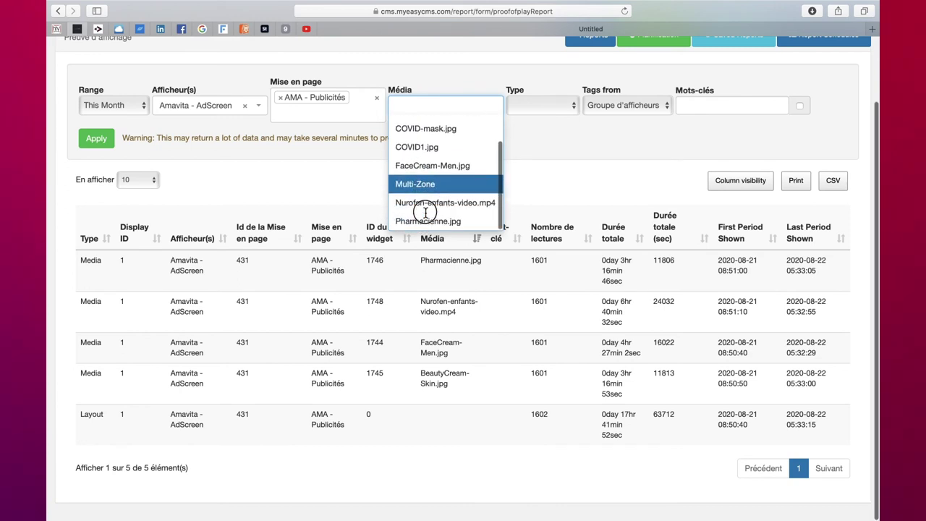
{"action": "left_click", "coordinate": [425, 209]}
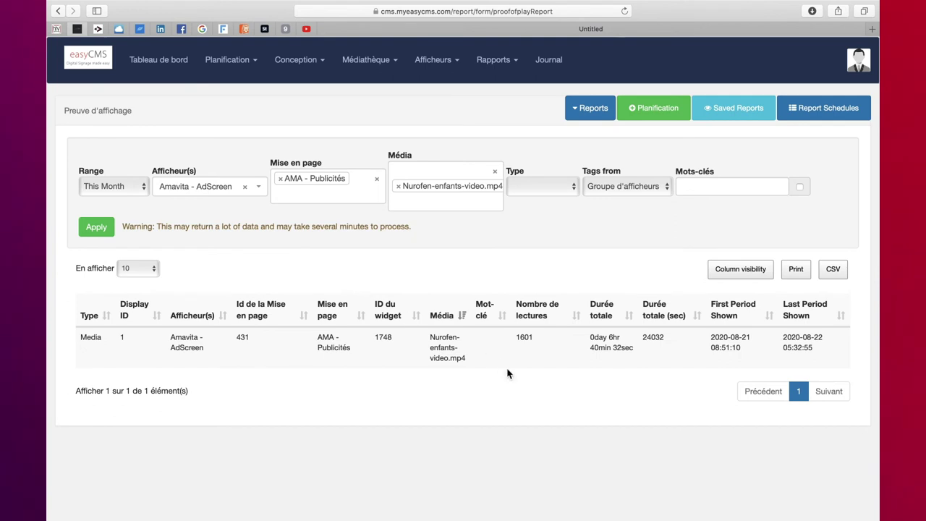
- Generate the Summary by Layout, Media or Event chart for Yesterday with type Mise en page and layout AMA - Publicités
{"action": "left_click", "coordinate": [519, 60]}
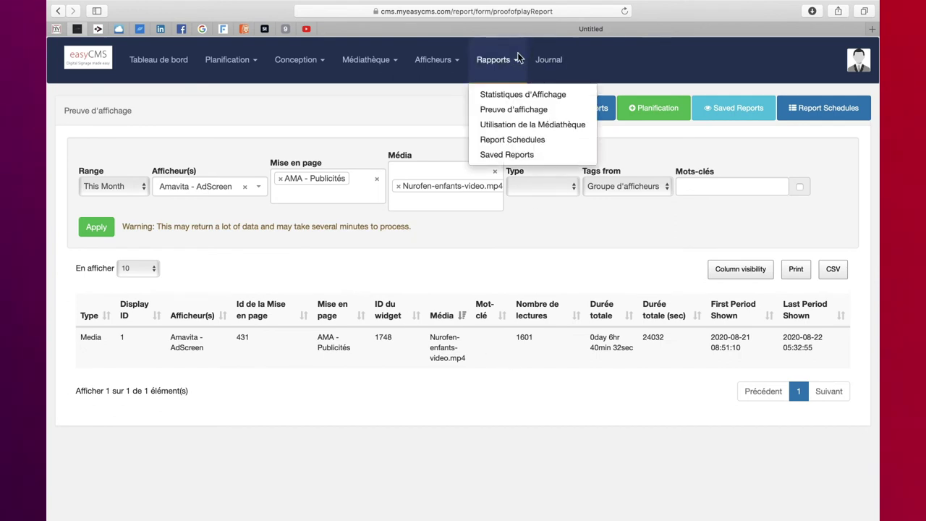
{"action": "left_click", "coordinate": [514, 110]}
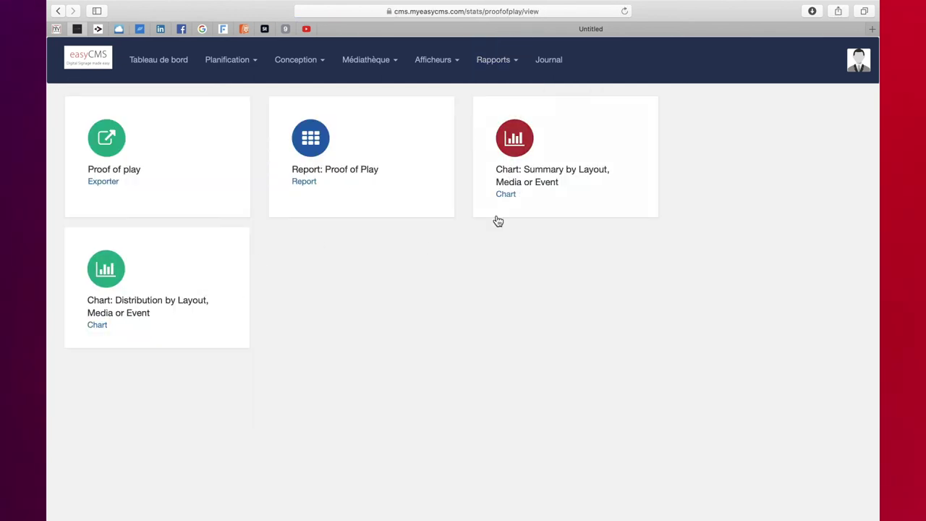
{"action": "left_click", "coordinate": [524, 188]}
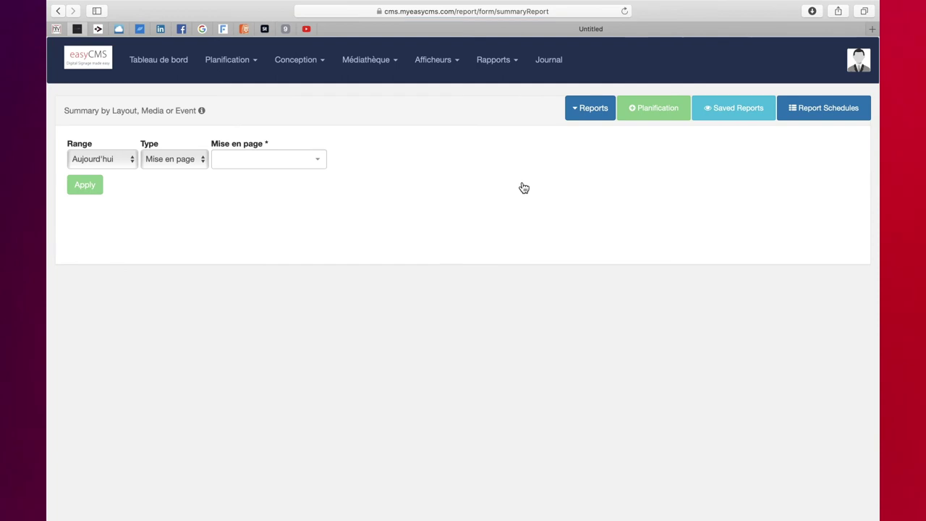
{"action": "left_click", "coordinate": [87, 159]}
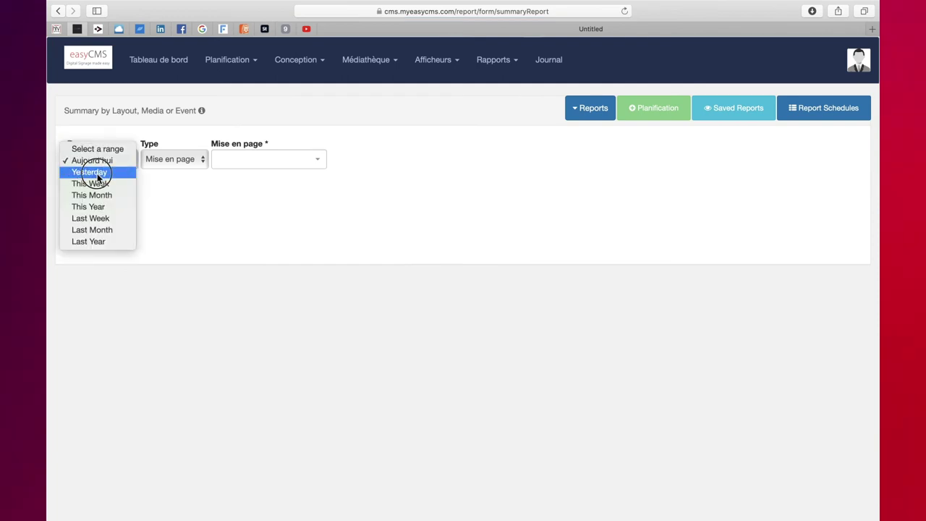
{"action": "left_click", "coordinate": [93, 172]}
{"action": "left_click", "coordinate": [178, 159]}
{"action": "left_click", "coordinate": [180, 161]}
{"action": "left_click", "coordinate": [244, 162]}
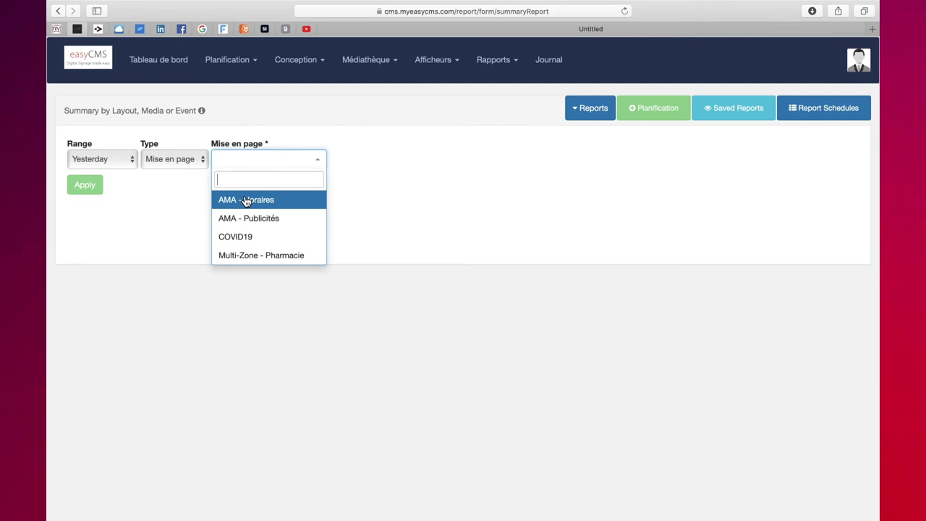
{"action": "left_click", "coordinate": [246, 218]}
{"action": "left_click", "coordinate": [85, 185]}
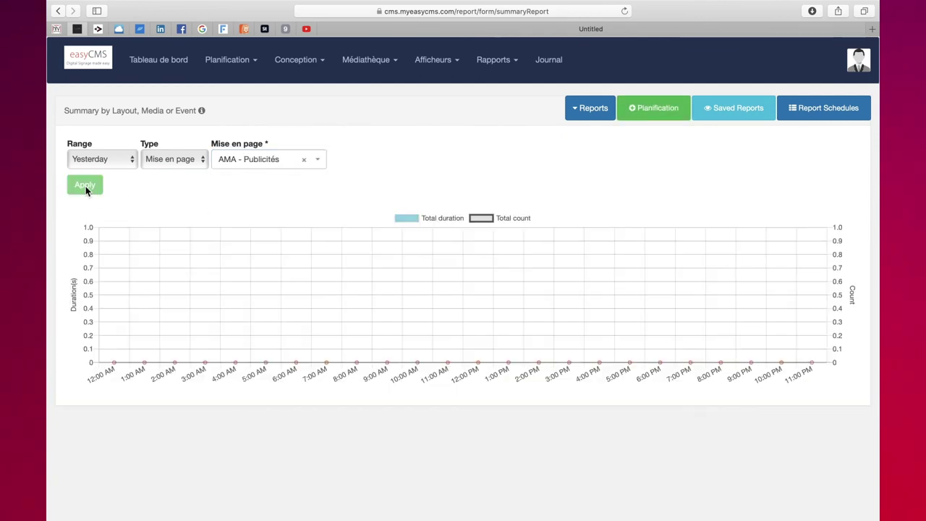
- Regenerate the AMA - Publicités summary chart with the range set to This Week
{"action": "left_click", "coordinate": [117, 165]}
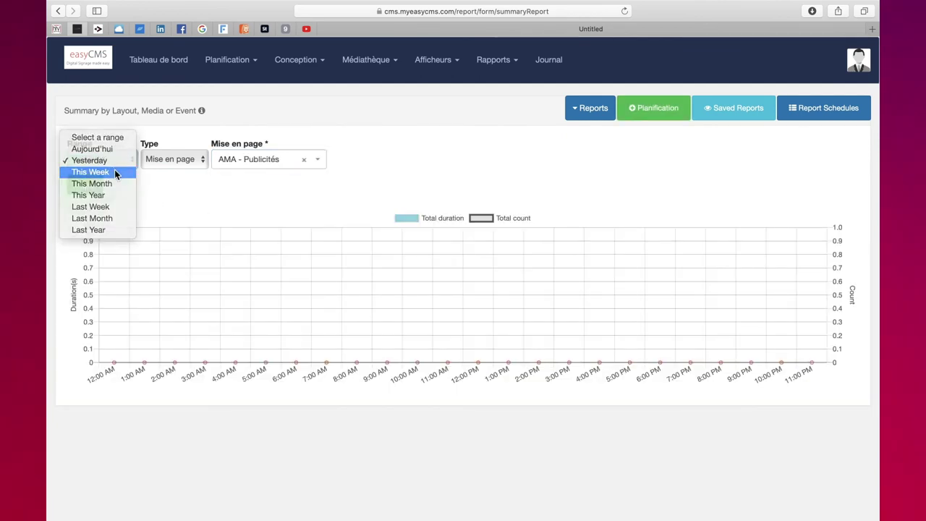
{"action": "left_click", "coordinate": [114, 172]}
{"action": "left_click", "coordinate": [97, 185]}
- Regenerate the AMA - Publicités summary chart for This Month and examine its daily duration and play count
{"action": "left_click", "coordinate": [101, 159]}
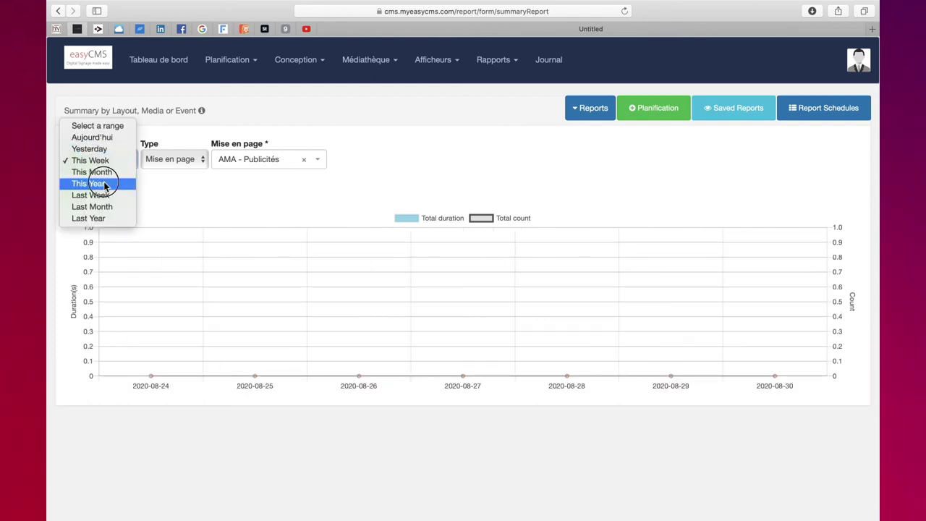
{"action": "left_click", "coordinate": [93, 169]}
{"action": "left_click", "coordinate": [86, 186]}
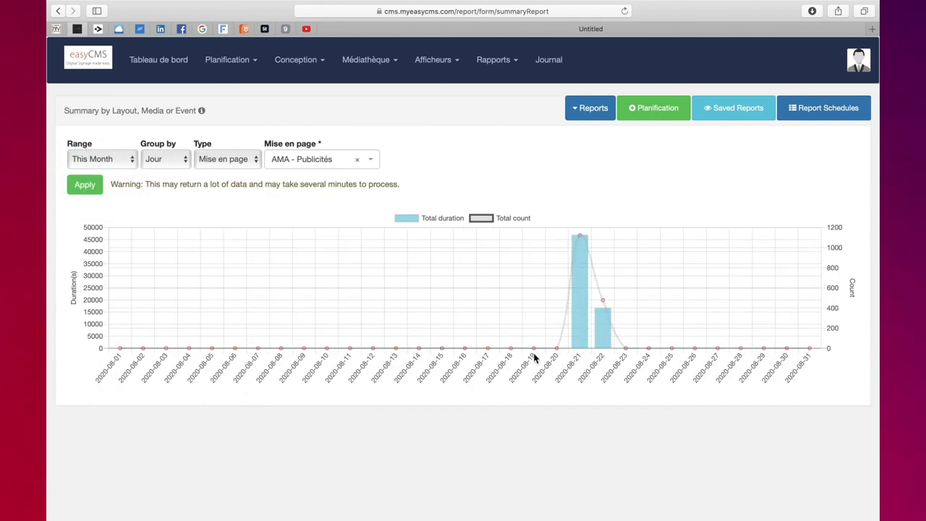
{"action": "mouse_move", "coordinate": [577, 340]}
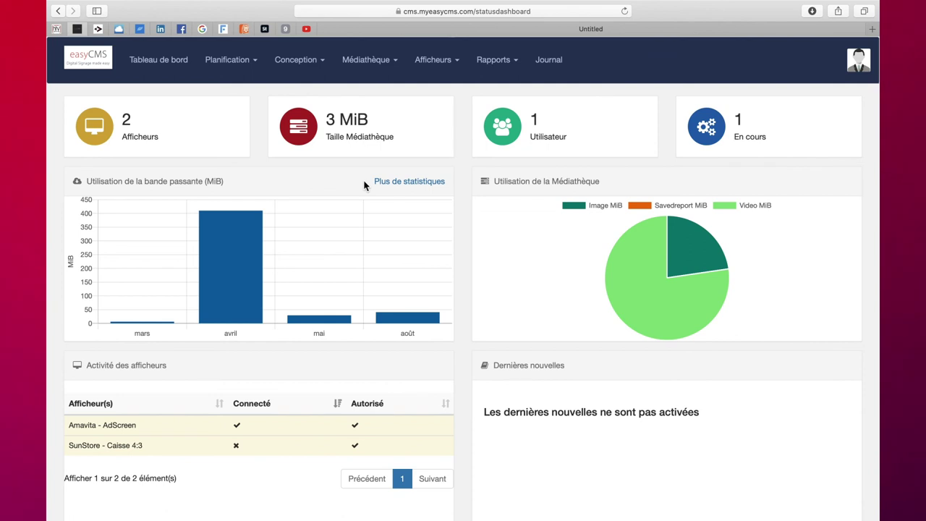
- Open the Amavita - AdScreen display for editing, review its general settings and tags, and save the form
{"action": "left_click", "coordinate": [436, 63]}
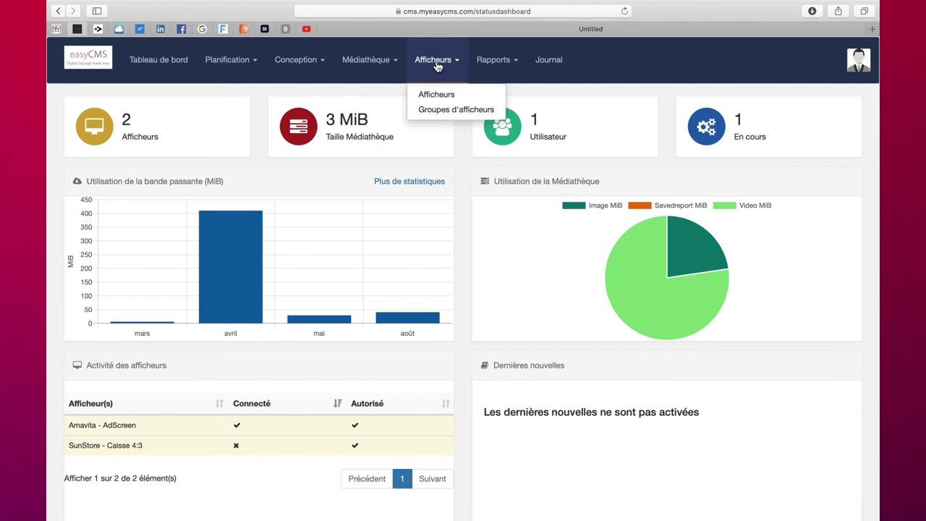
{"action": "left_click", "coordinate": [439, 95]}
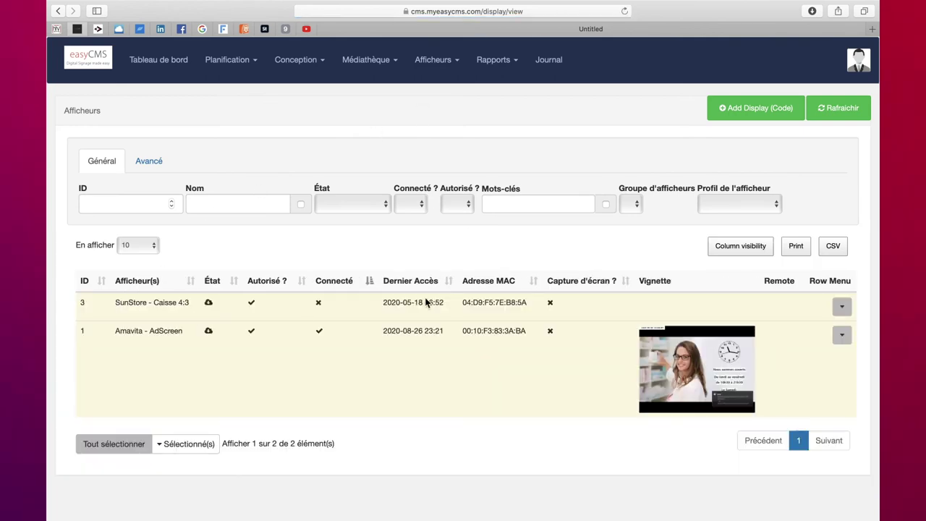
{"action": "left_click", "coordinate": [844, 337]}
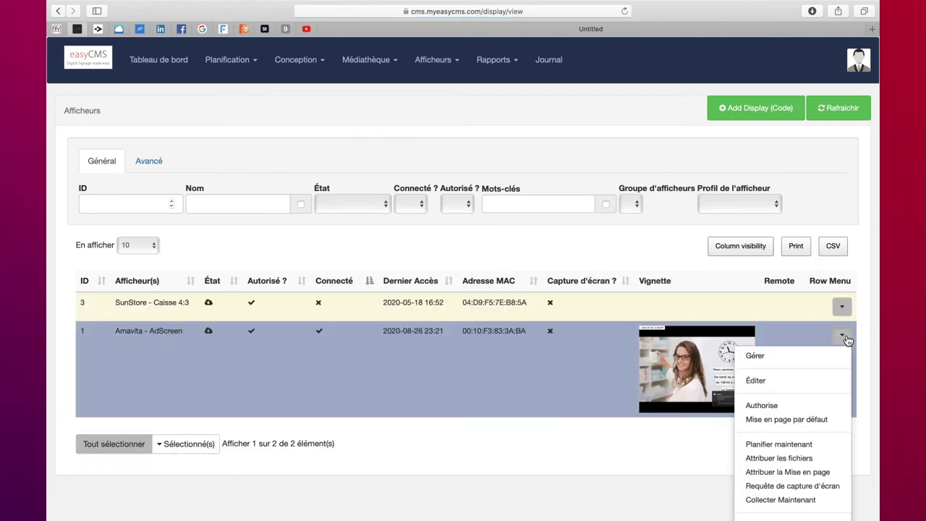
{"action": "left_click", "coordinate": [786, 384]}
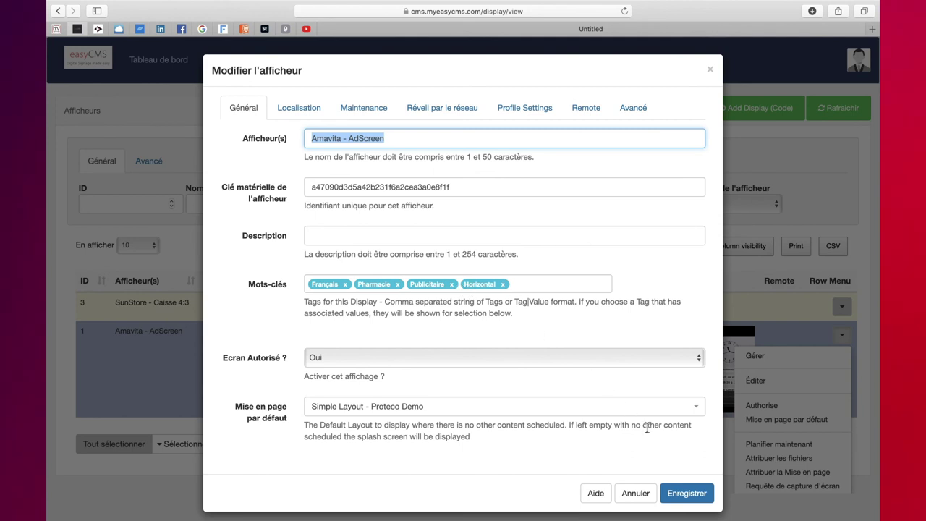
{"action": "left_click", "coordinate": [687, 492]}
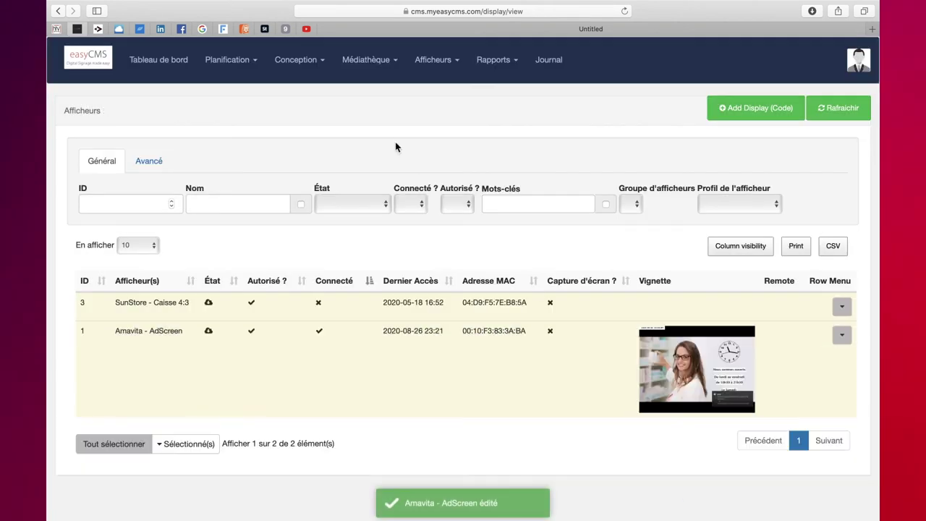
- Create a display group named Group #1
{"action": "left_click", "coordinate": [447, 69]}
{"action": "left_click", "coordinate": [445, 110]}
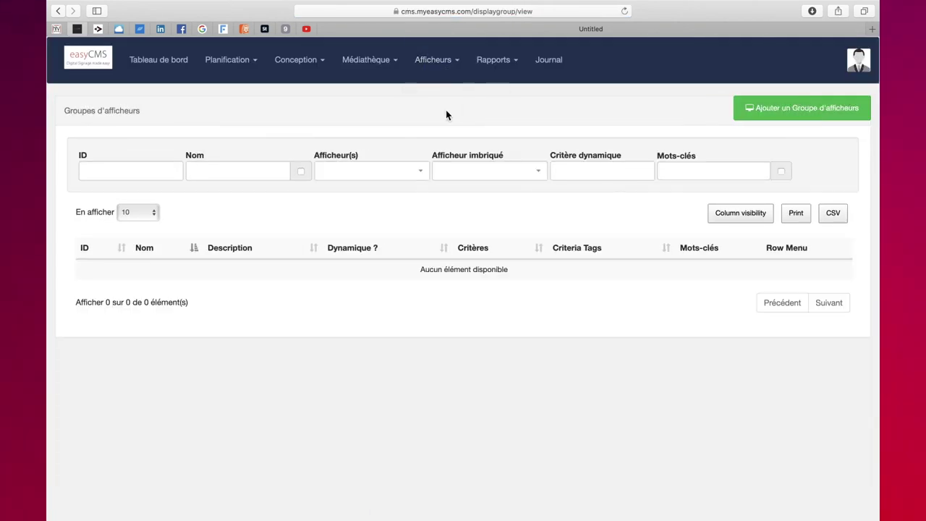
{"action": "left_click", "coordinate": [754, 110]}
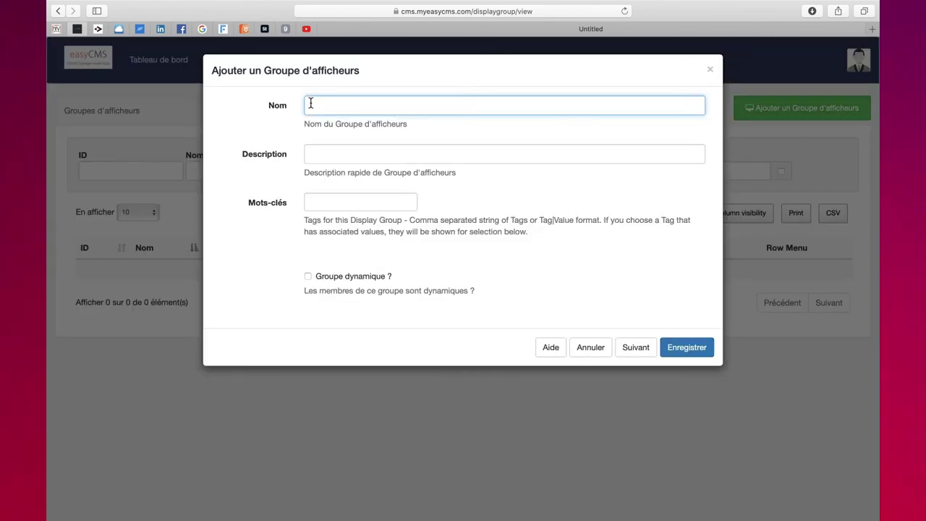
{"action": "type", "text": "Group #1"}
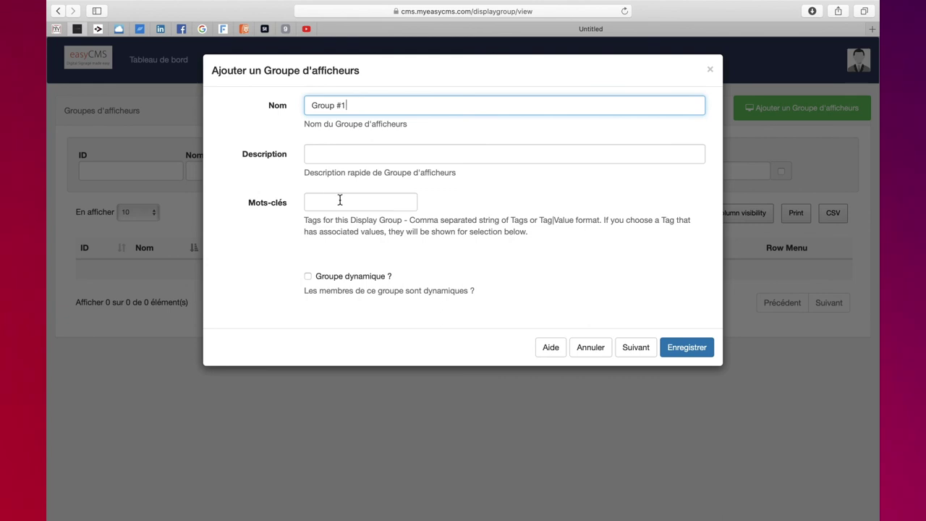
{"action": "left_click", "coordinate": [697, 348]}
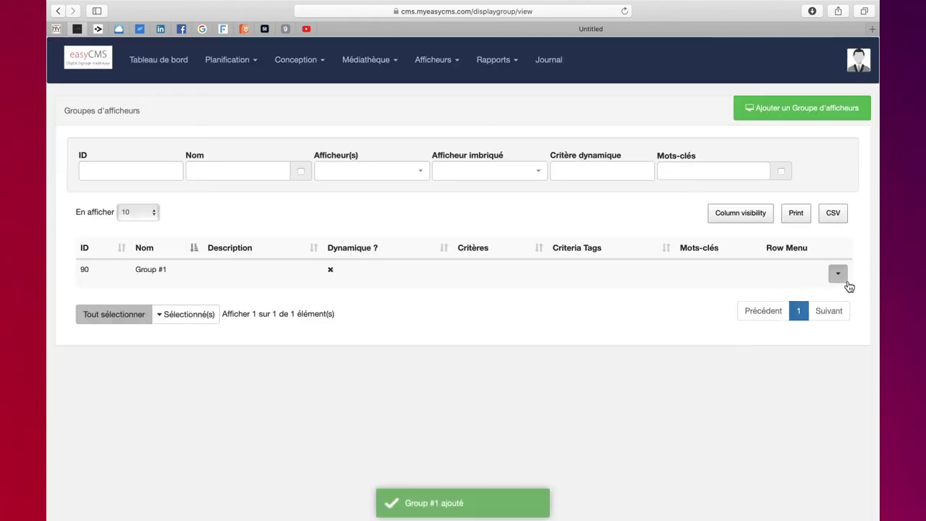
- Assign the displays Amavita - AdScreen and SunStore - Caisse 4:3 as members of Group #1
{"action": "left_click", "coordinate": [841, 277]}
{"action": "left_click", "coordinate": [801, 296]}
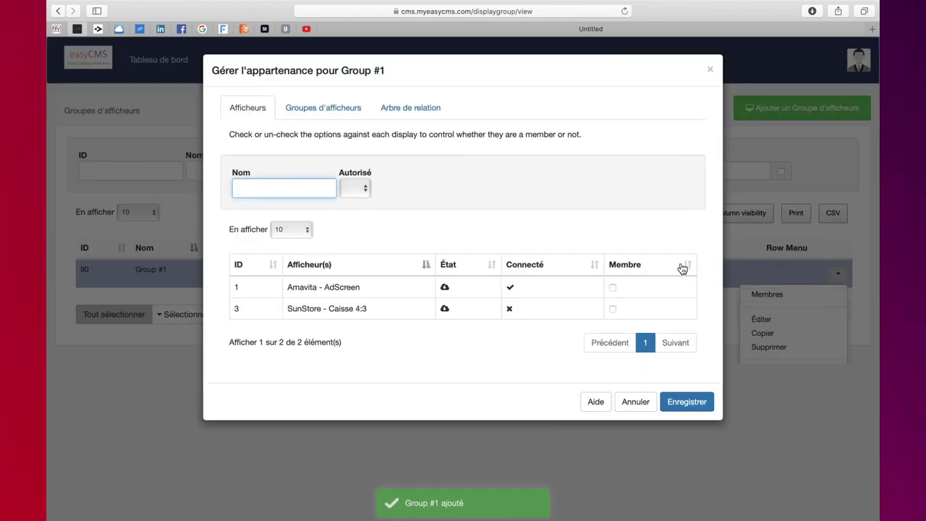
{"action": "left_click", "coordinate": [613, 288]}
{"action": "left_click", "coordinate": [613, 309]}
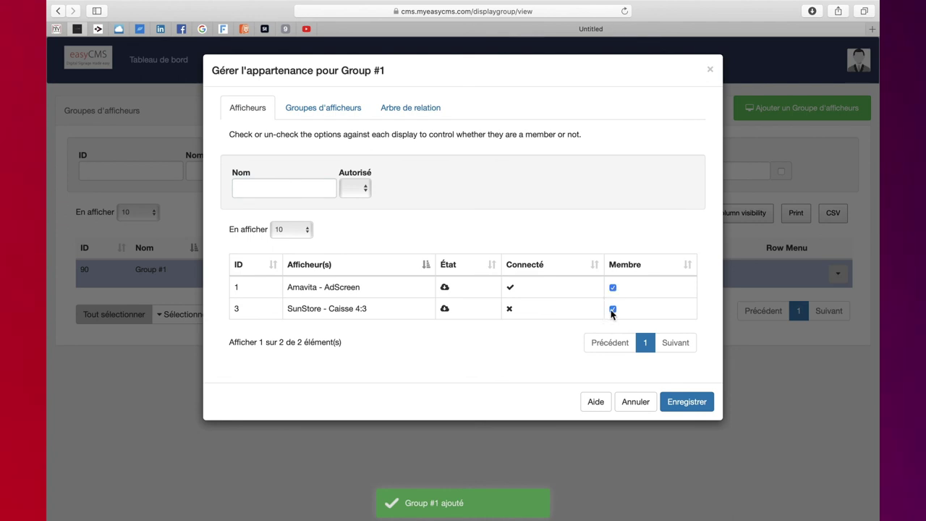
{"action": "left_click", "coordinate": [687, 401]}
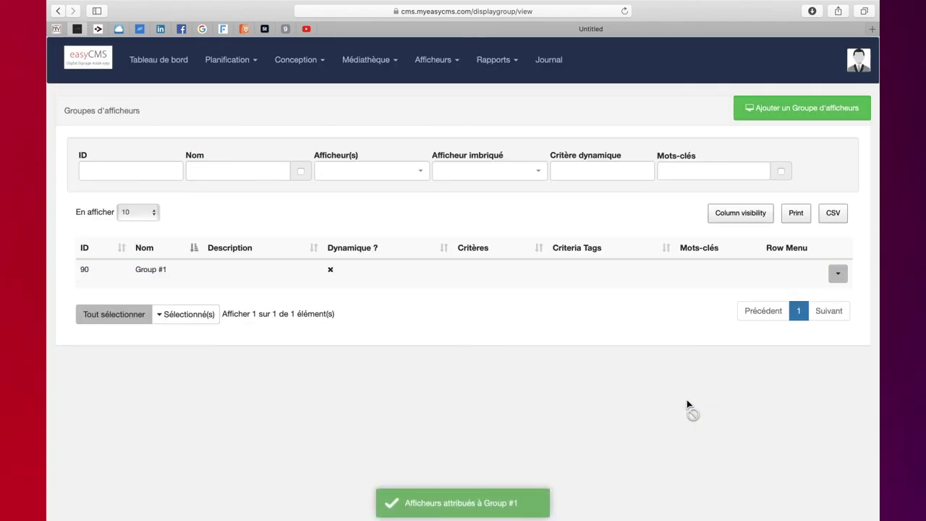
- Start a new display group named Groupe Dynamique and give it the tag Francais
{"action": "left_click", "coordinate": [780, 109]}
{"action": "type", "text": "G"}
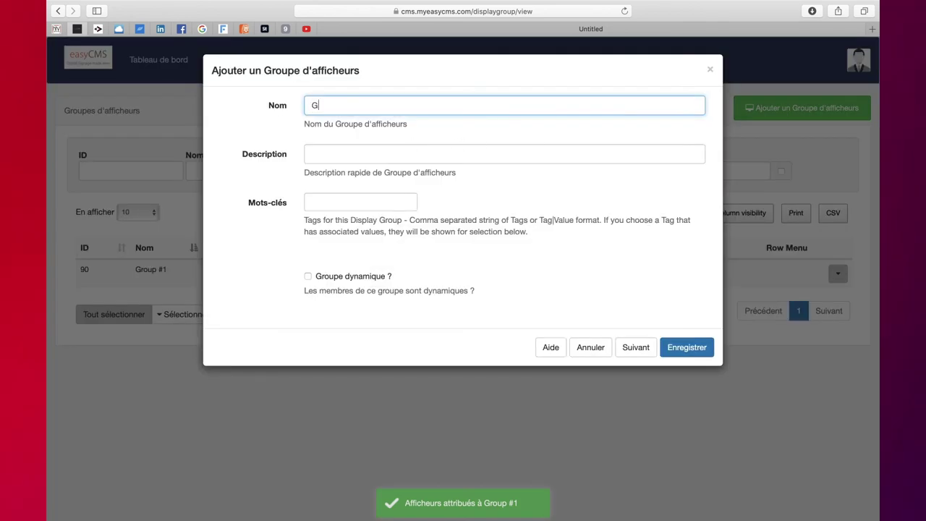
{"action": "type", "text": "roupe Dynamq"}
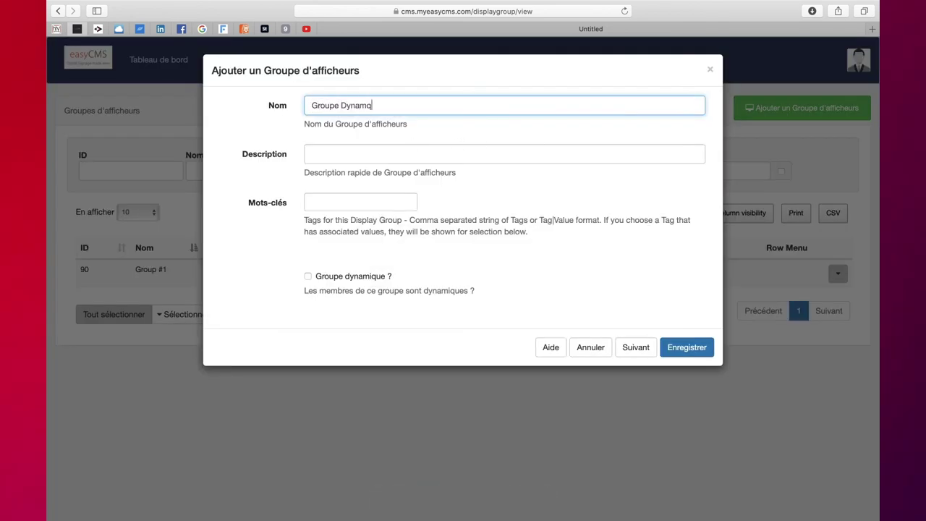
{"action": "type", "text": "iue"}
{"action": "left_click", "coordinate": [368, 207]}
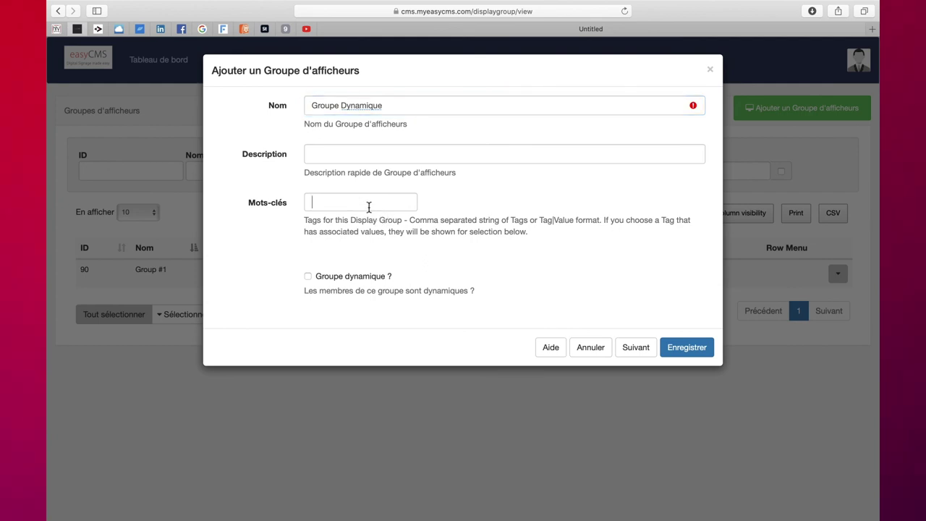
{"action": "type", "text": "Francais"}
{"action": "key", "text": "Return"}
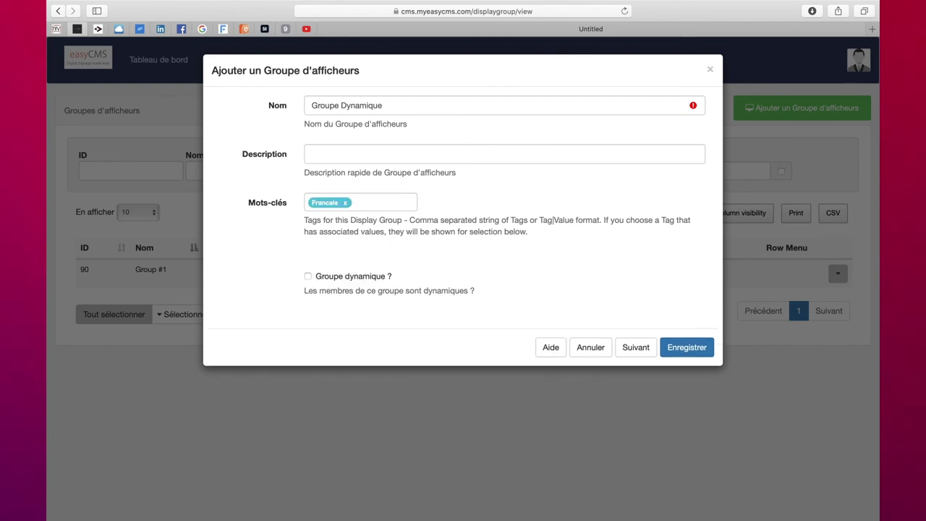
- Make Groupe Dynamique a dynamic group with the criteria tag Francais, check the matching displays, and save it
{"action": "left_click", "coordinate": [367, 280]}
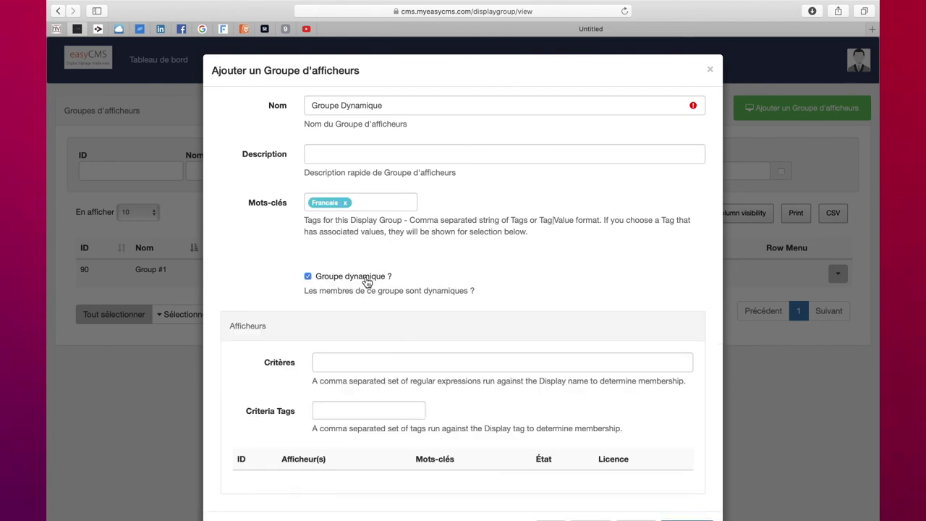
{"action": "left_click", "coordinate": [344, 405]}
{"action": "type", "text": "Francais"}
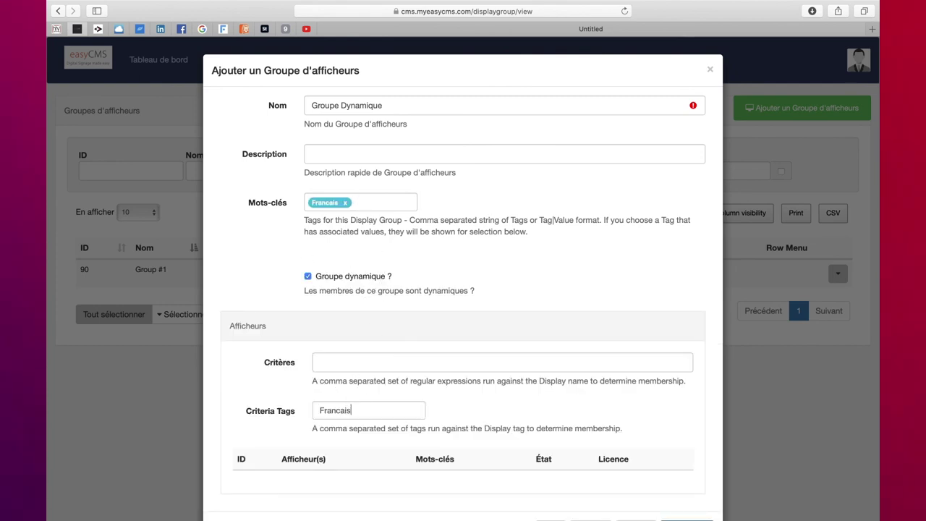
{"action": "key", "text": "Return"}
{"action": "scroll", "coordinate": [316, 365], "scroll_direction": "down", "scroll_amount": 3}
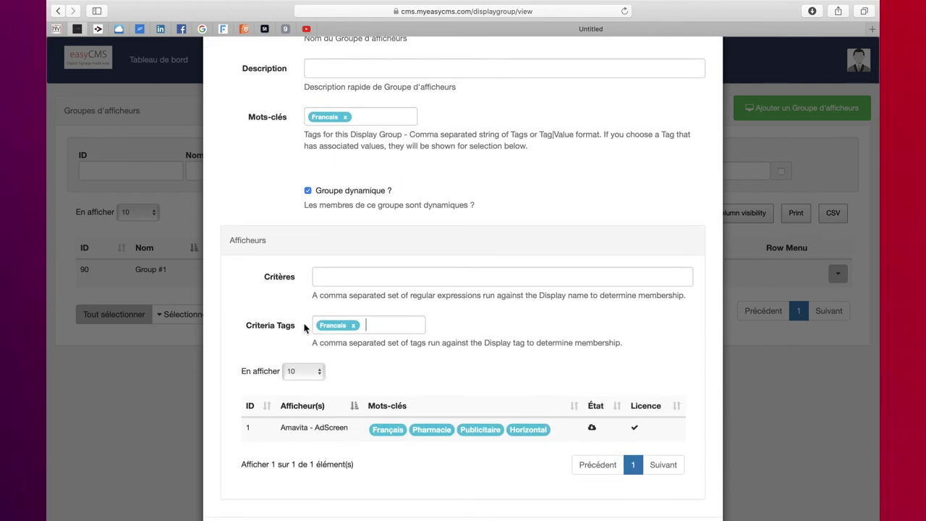
{"action": "scroll", "coordinate": [329, 362], "scroll_direction": "down", "scroll_amount": 1}
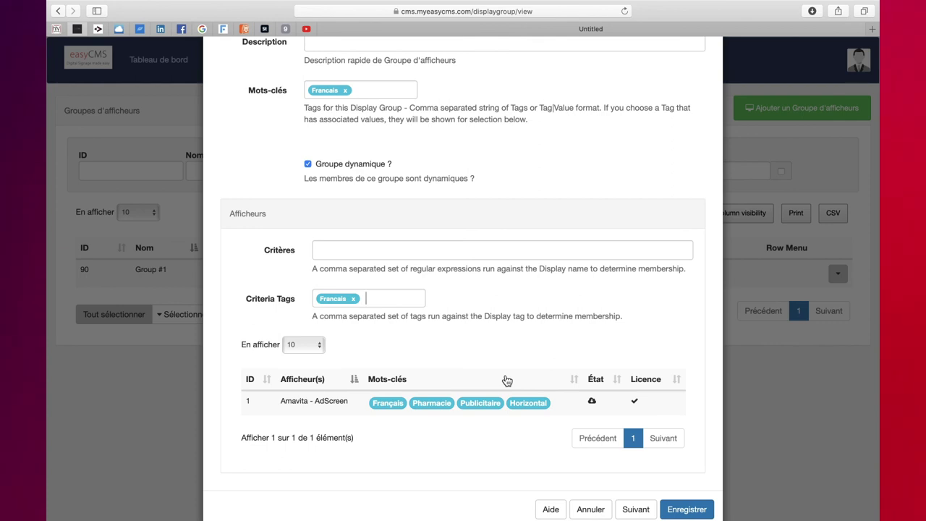
{"action": "left_click", "coordinate": [697, 508]}
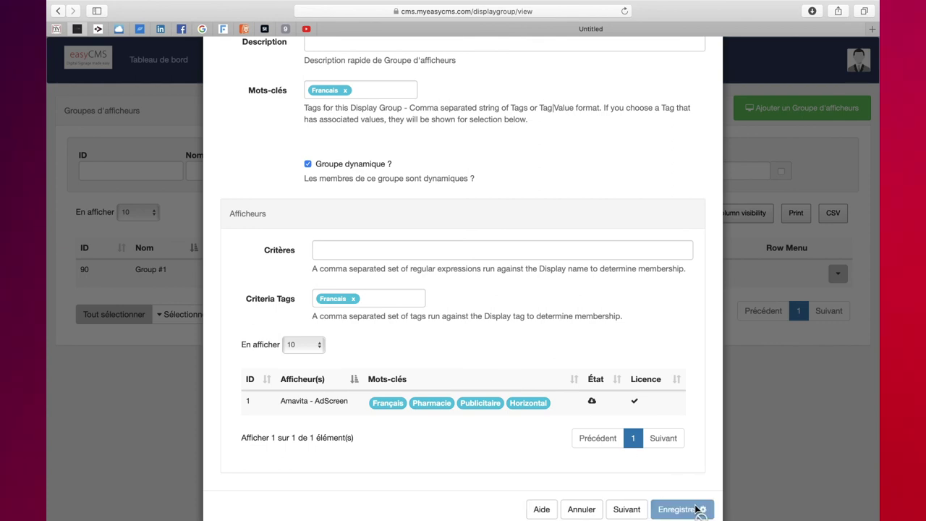